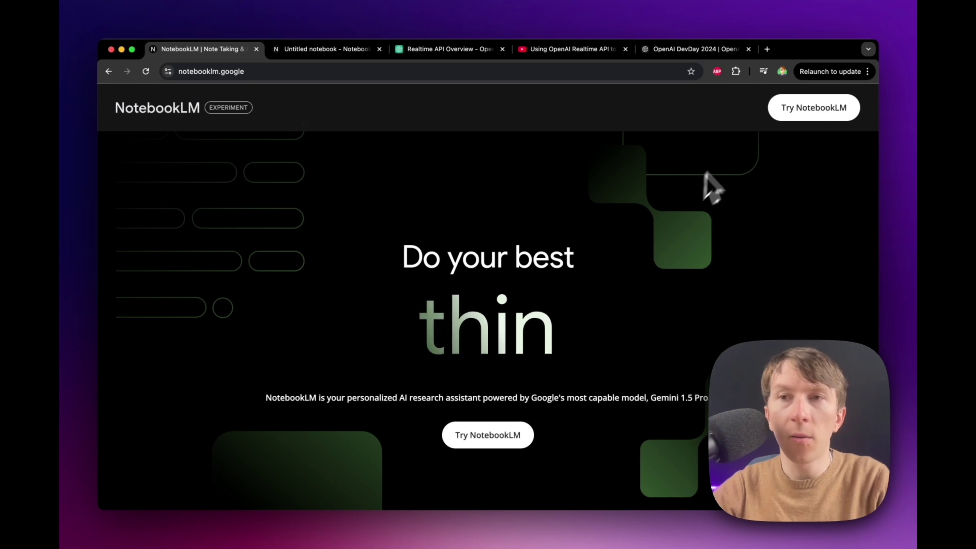
# - Create a new untitled notebook and look over the Add sources dialog's upload, Drive, link and text options
pyautogui.click(823, 114)
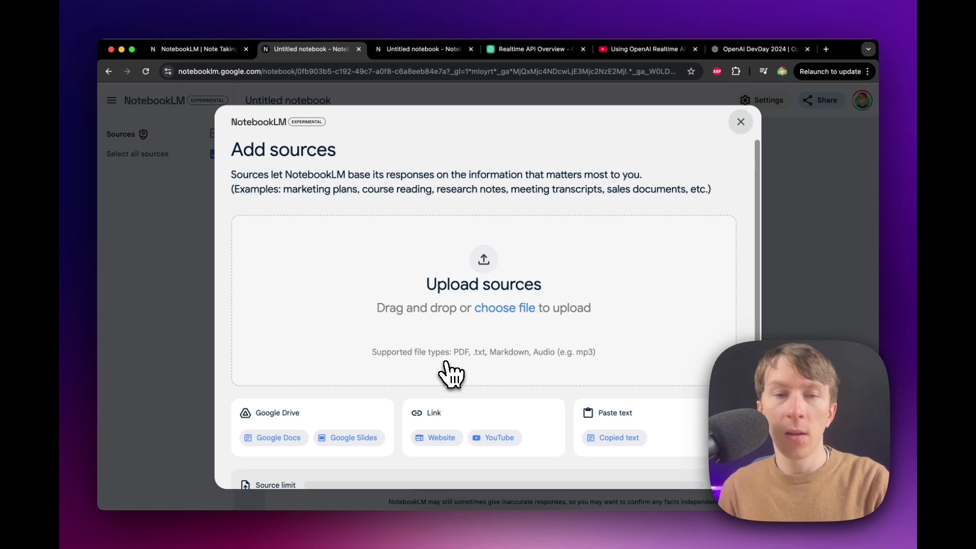
pyautogui.scroll(-1, 450, 374)
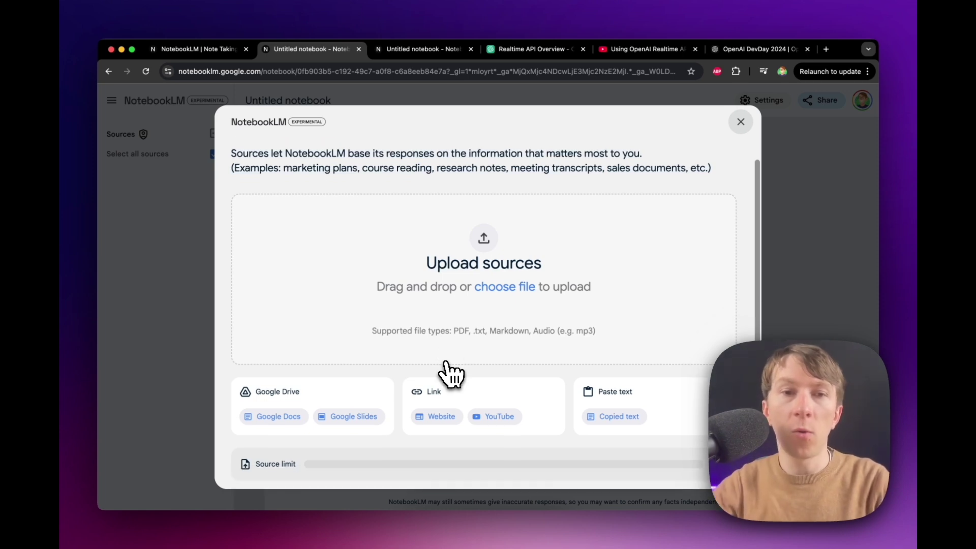
# - Add the Realtime API docs page URL to the notebook as a website source
pyautogui.click(542, 57)
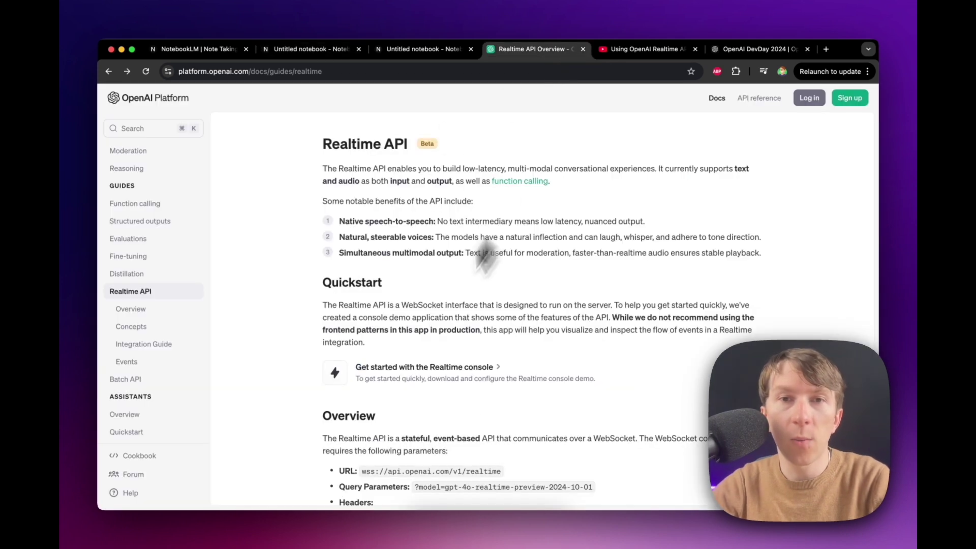
pyautogui.click(389, 73)
pyautogui.press('super+c')
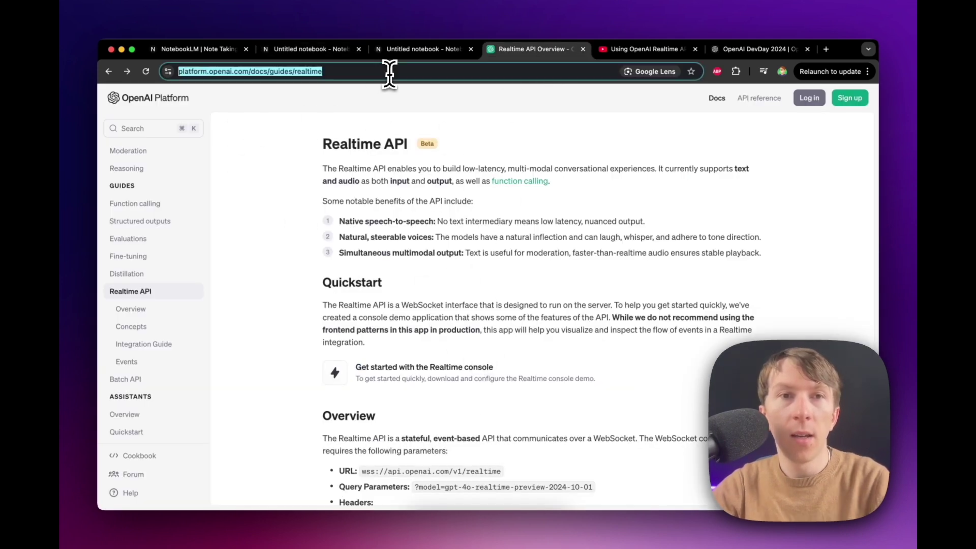
pyautogui.click(315, 49)
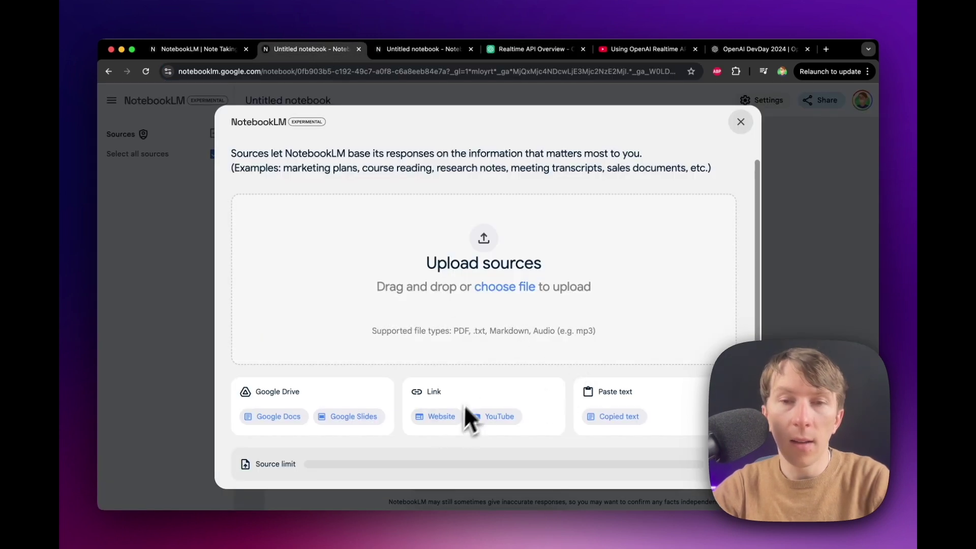
pyautogui.click(441, 418)
pyautogui.click(410, 245)
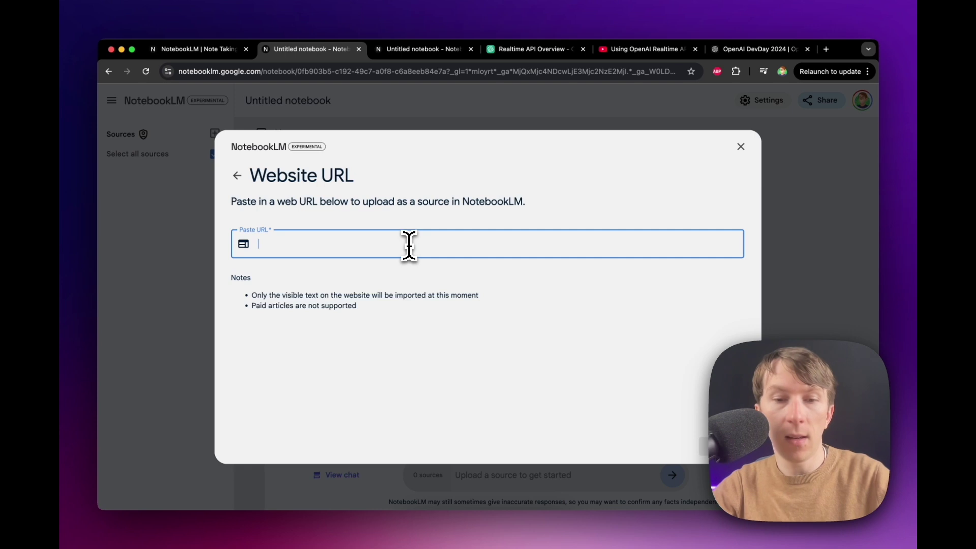
pyautogui.press('super+v')
pyautogui.press('Return')
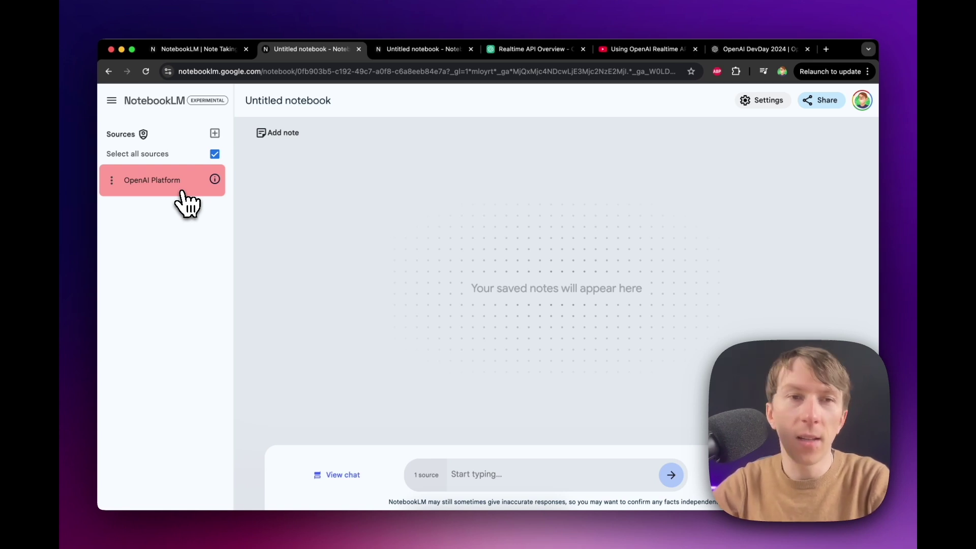
# - Remove the OpenAI Platform website source, leaving the notebook with no sources
pyautogui.click(113, 179)
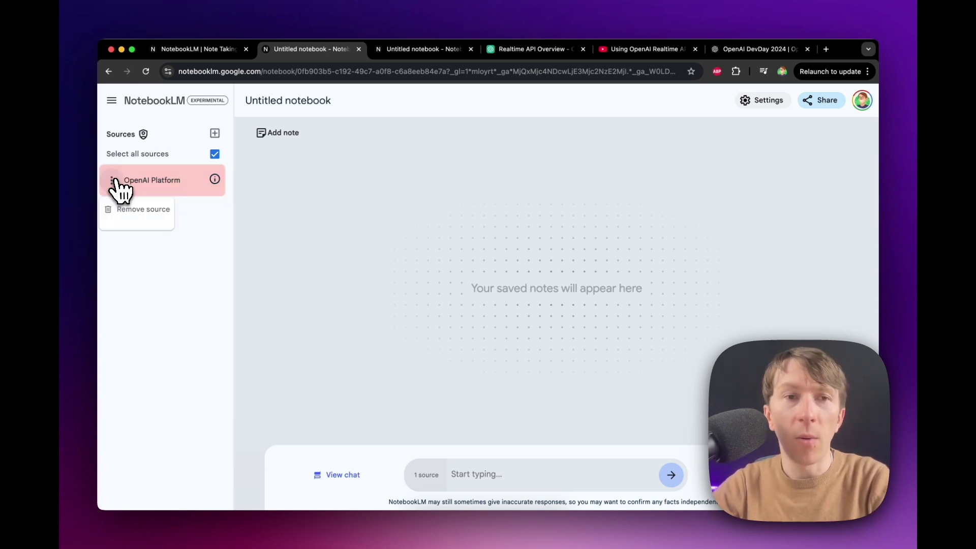
pyautogui.click(141, 210)
pyautogui.click(530, 312)
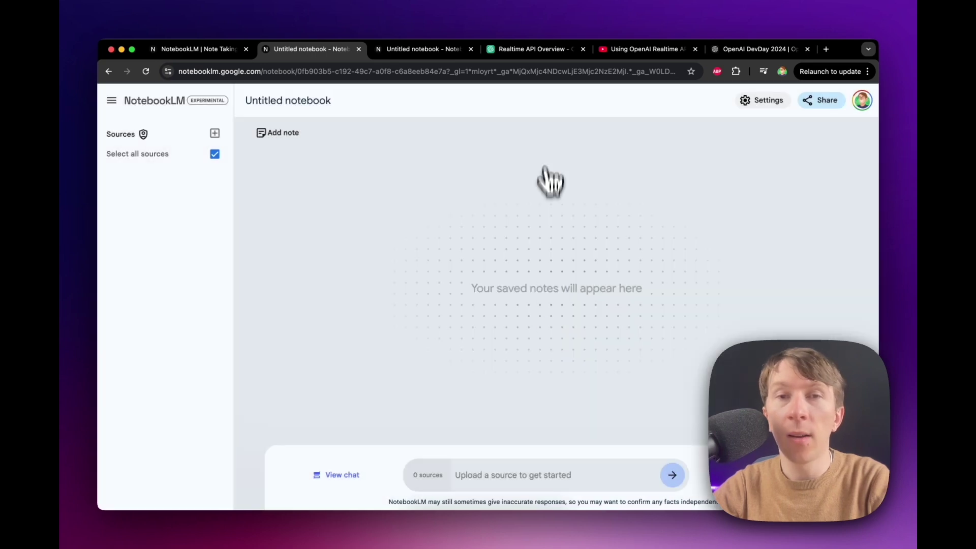
# - Cancel printing the Realtime API docs page and close the duplicate Untitled notebook tab
pyautogui.click(554, 49)
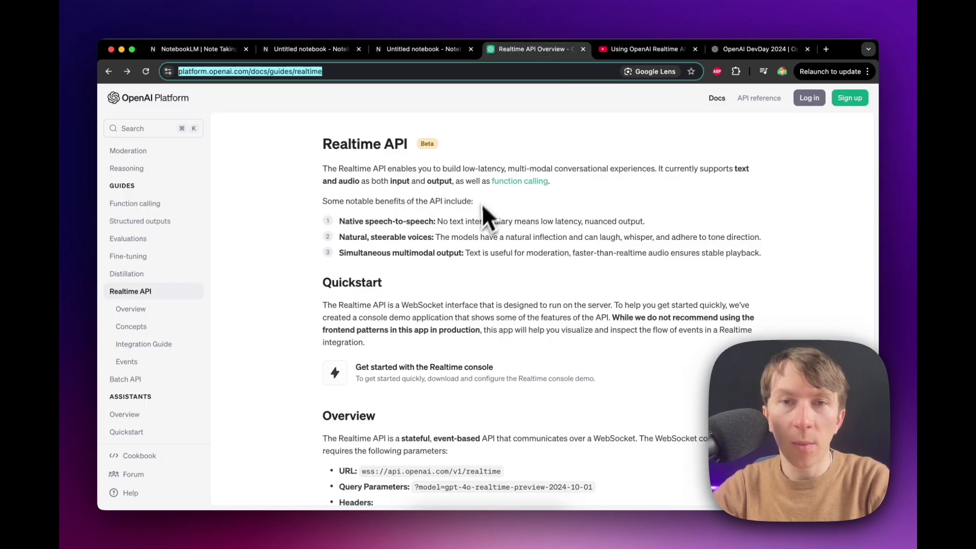
pyautogui.rightClick(499, 150)
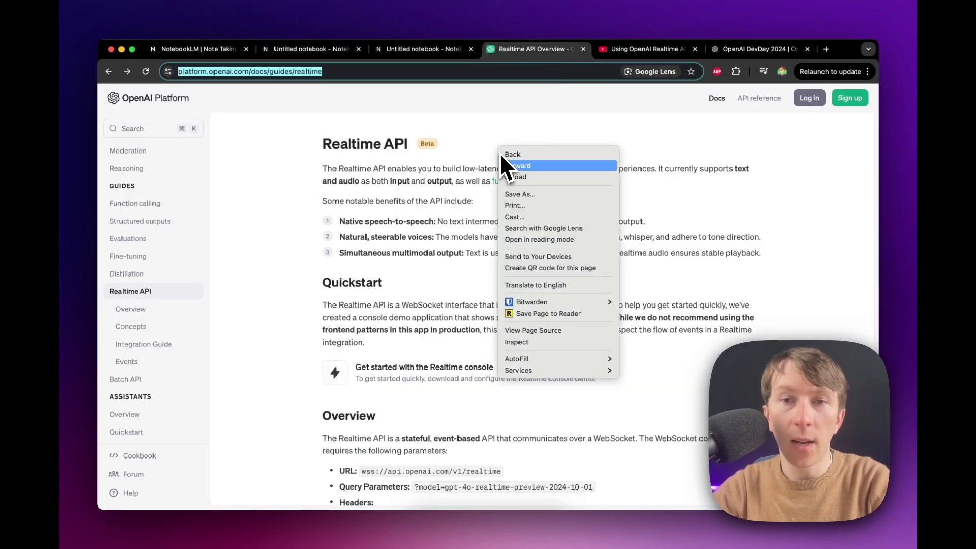
pyautogui.click(518, 209)
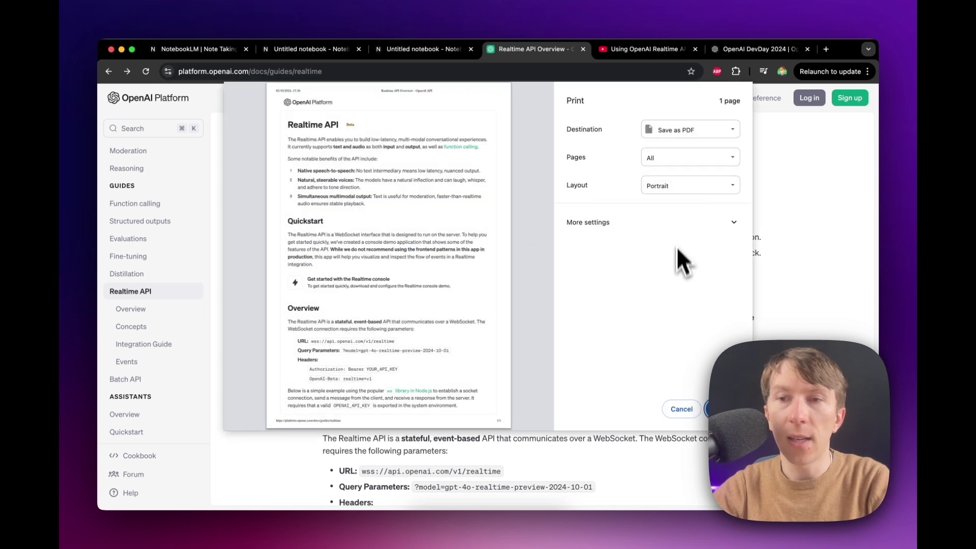
pyautogui.click(682, 408)
pyautogui.click(317, 50)
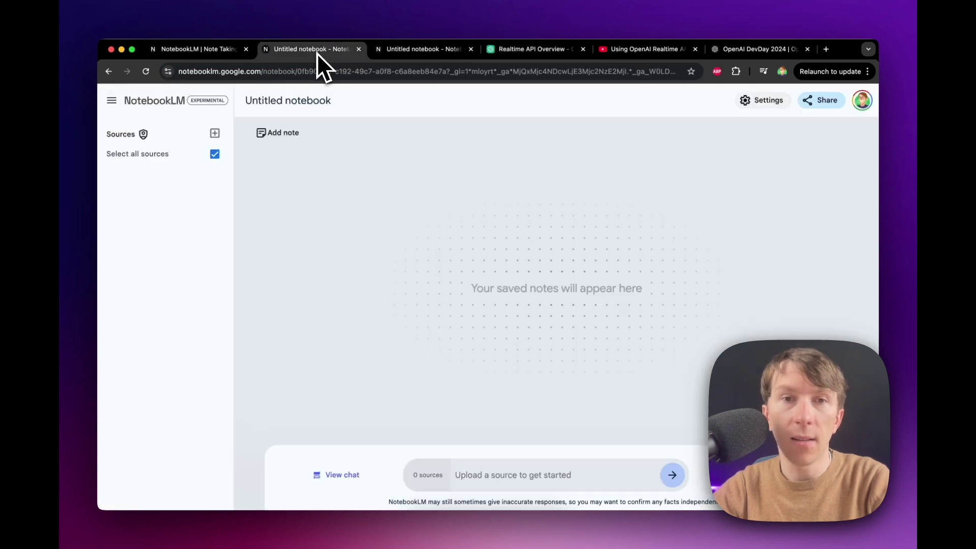
pyautogui.click(470, 49)
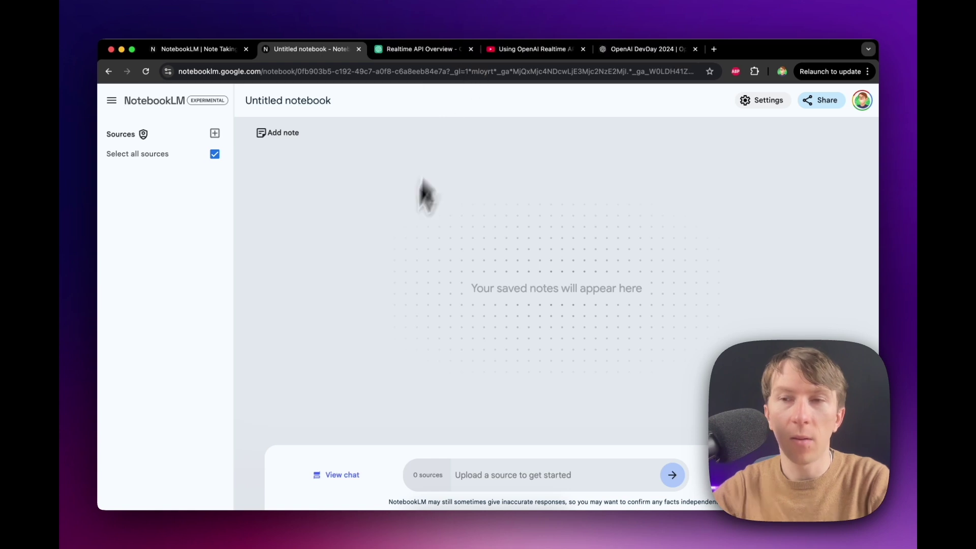
# - Upload 'Realtime API Overview - OpenAI API.pdf' from Downloads as a notebook source
pyautogui.click(214, 133)
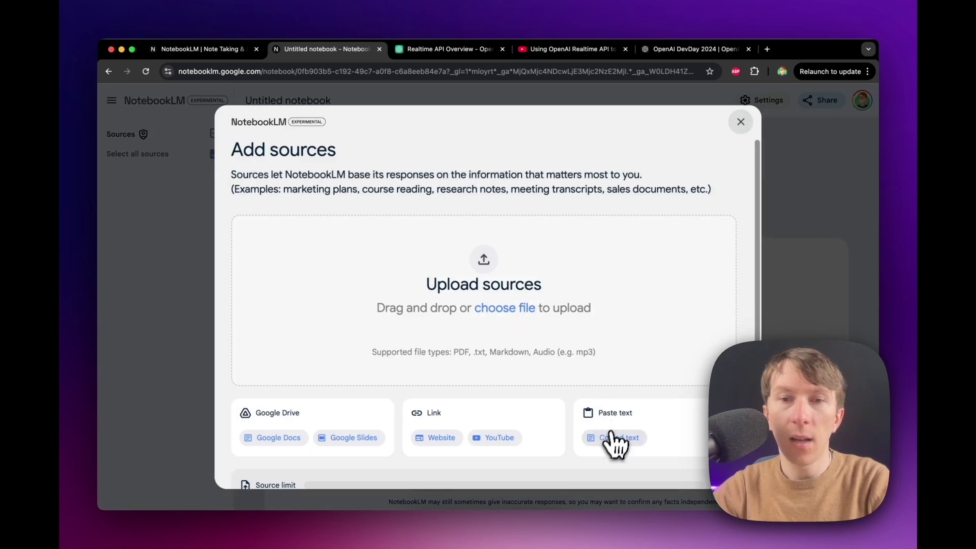
pyautogui.click(506, 308)
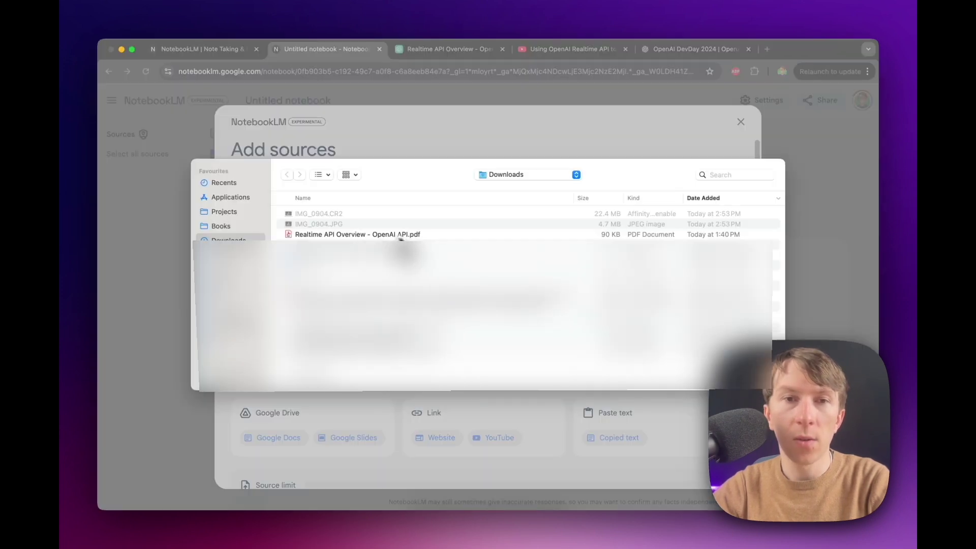
pyautogui.click(368, 235)
pyautogui.doubleClick(367, 235)
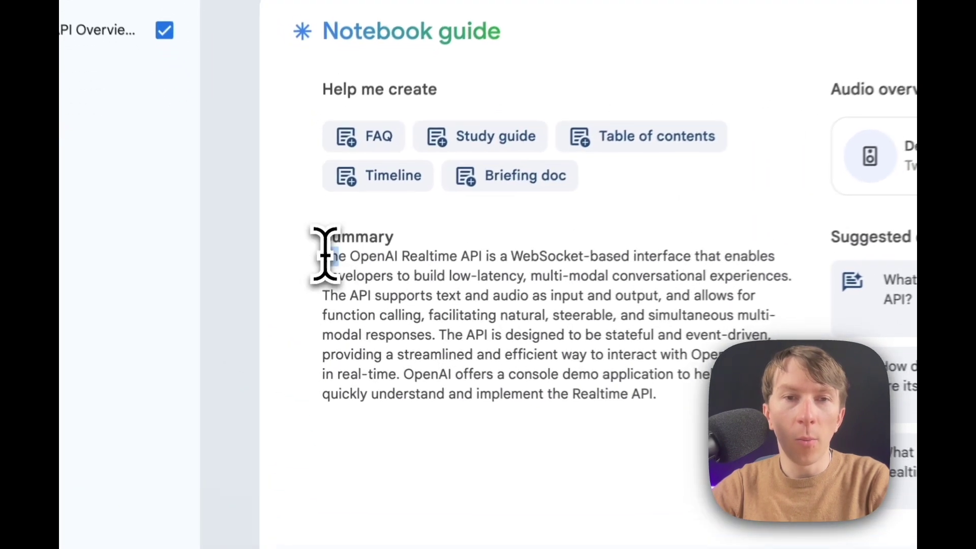
# - Highlight the generated summary's opening sentences, then go to the Twilio Realtime API YouTube video
pyautogui.moveTo(297, 298); pyautogui.dragTo(387, 301)
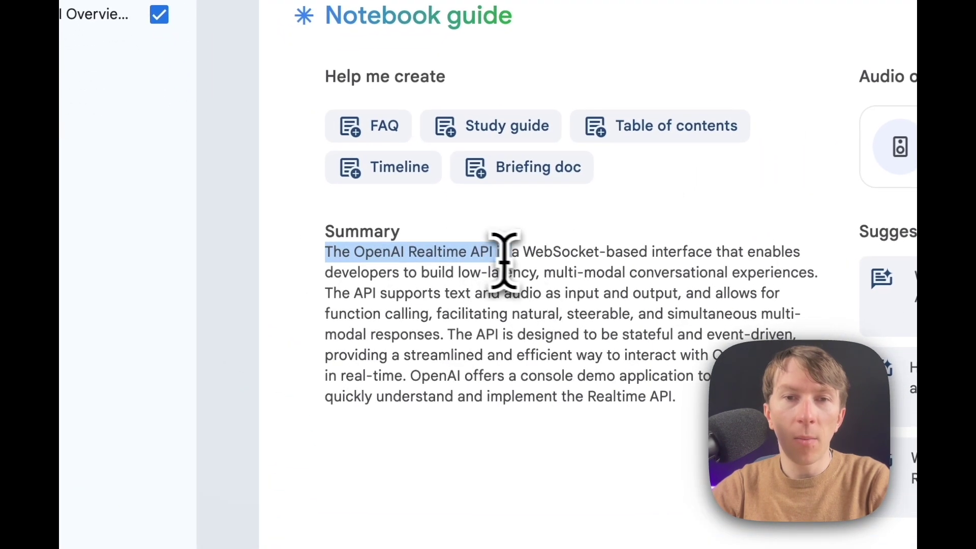
pyautogui.moveTo(504, 260); pyautogui.dragTo(651, 295)
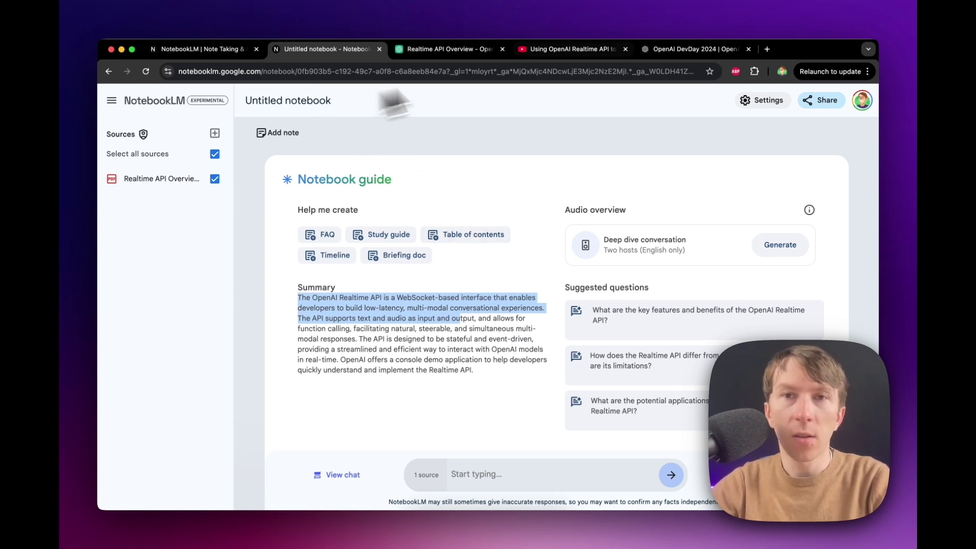
pyautogui.click(572, 51)
# - Copy the Twilio voice assistant video's URL and insert it as a YouTube source
pyautogui.scroll(10, 373, 221)
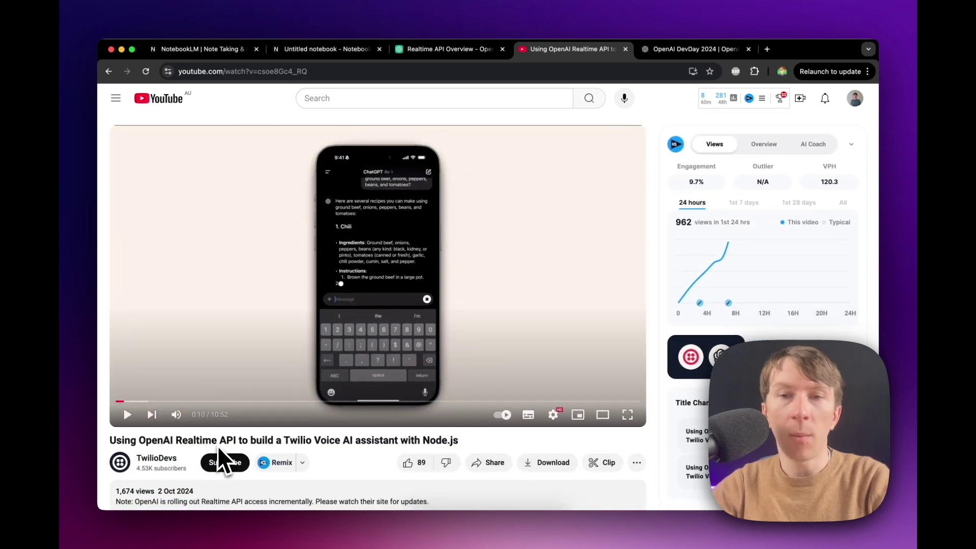
pyautogui.scroll(-1, 239, 443)
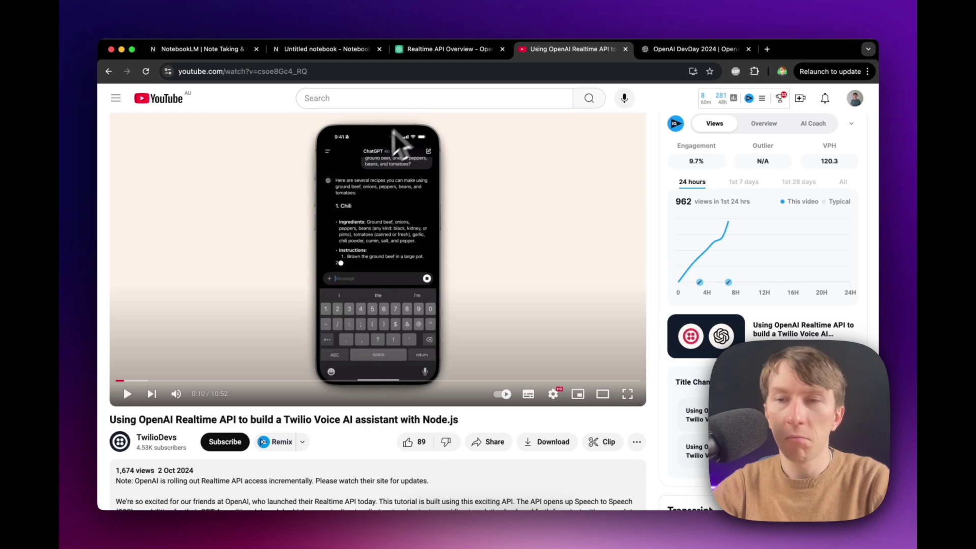
pyautogui.click(366, 71)
pyautogui.press('super+c')
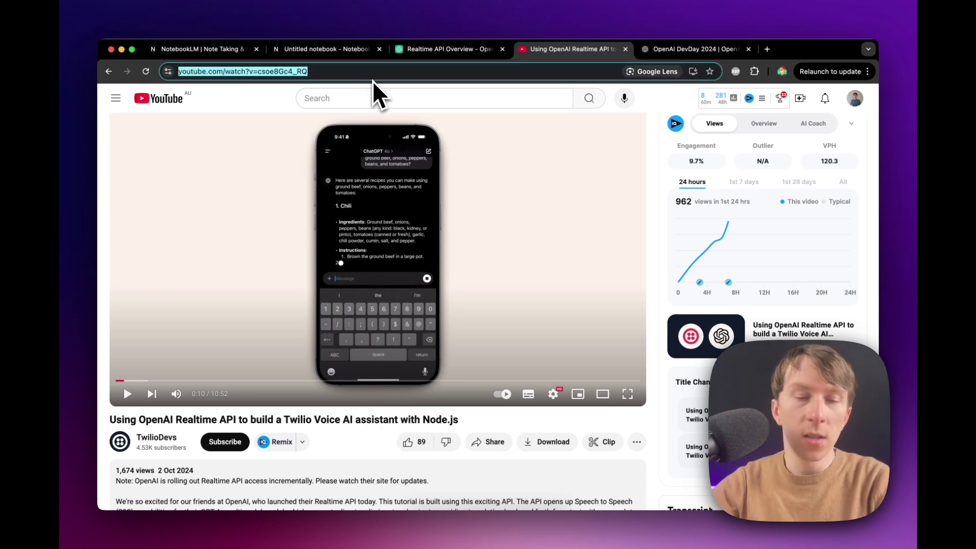
pyautogui.click(349, 55)
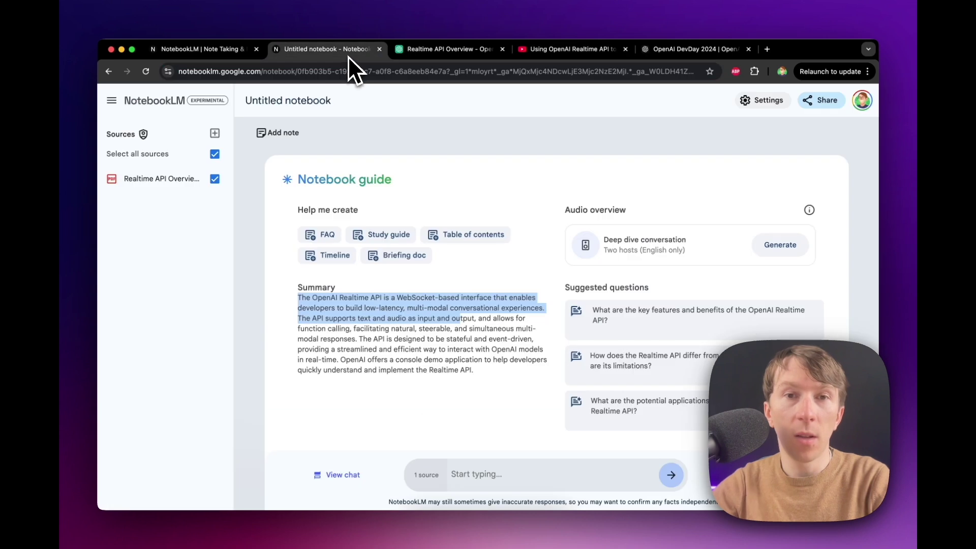
pyautogui.click(215, 134)
pyautogui.click(497, 438)
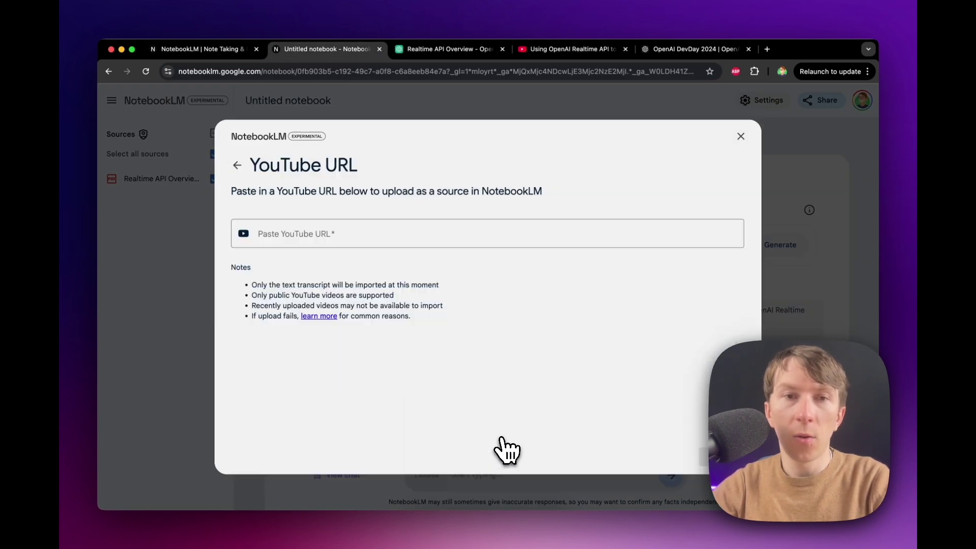
pyautogui.click(409, 234)
pyautogui.press('super+v')
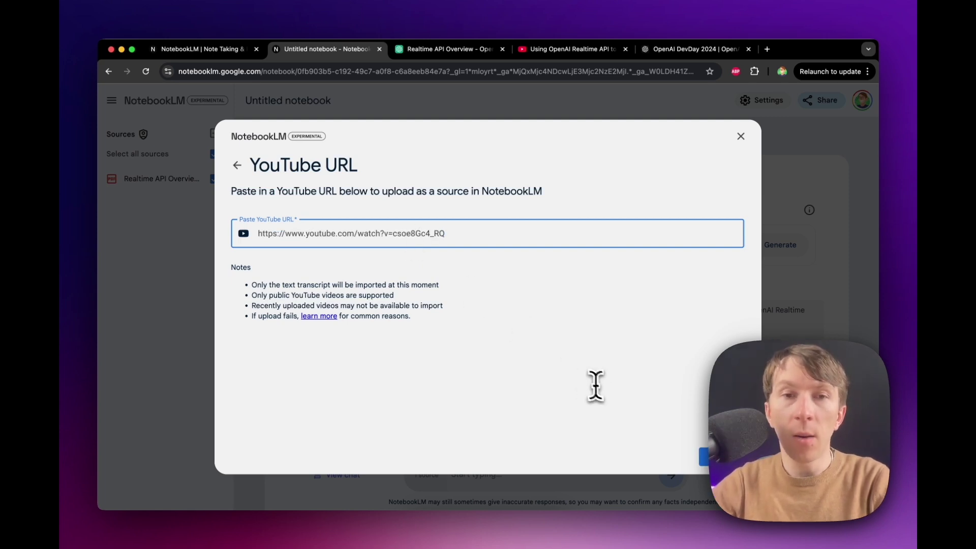
pyautogui.click(703, 457)
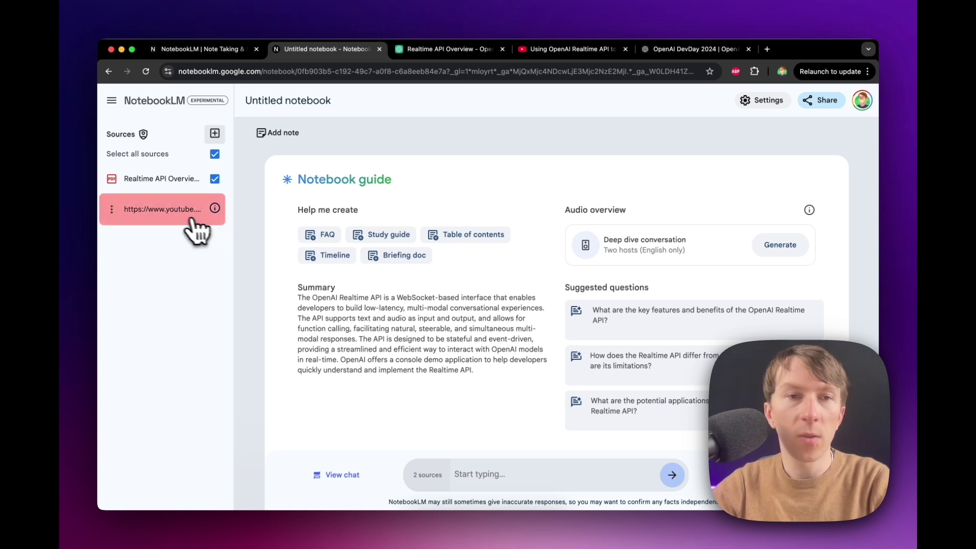
# - Delete the YouTube video source from the notebook
pyautogui.click(112, 209)
pyautogui.click(143, 238)
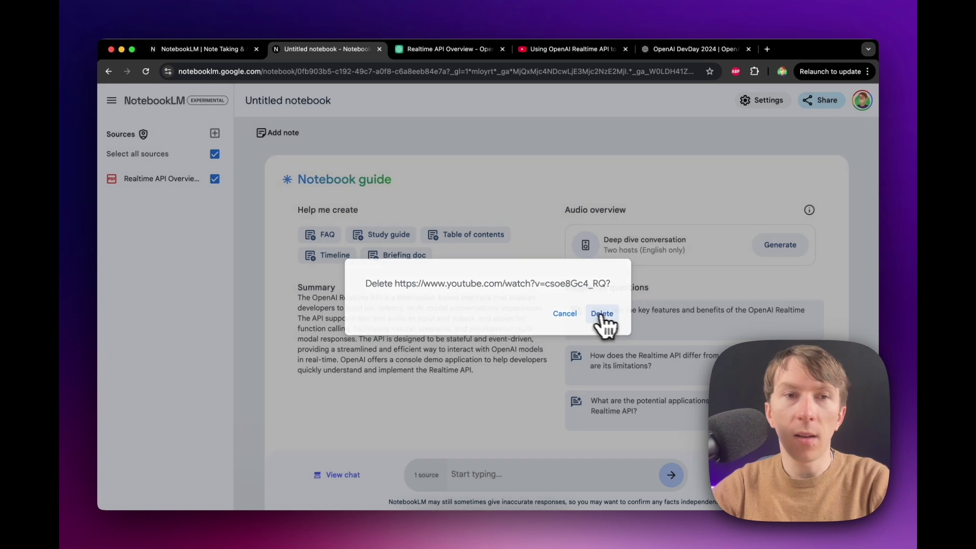
pyautogui.click(601, 314)
# - Copy the selected transcript text from the YouTube video page
pyautogui.click(549, 50)
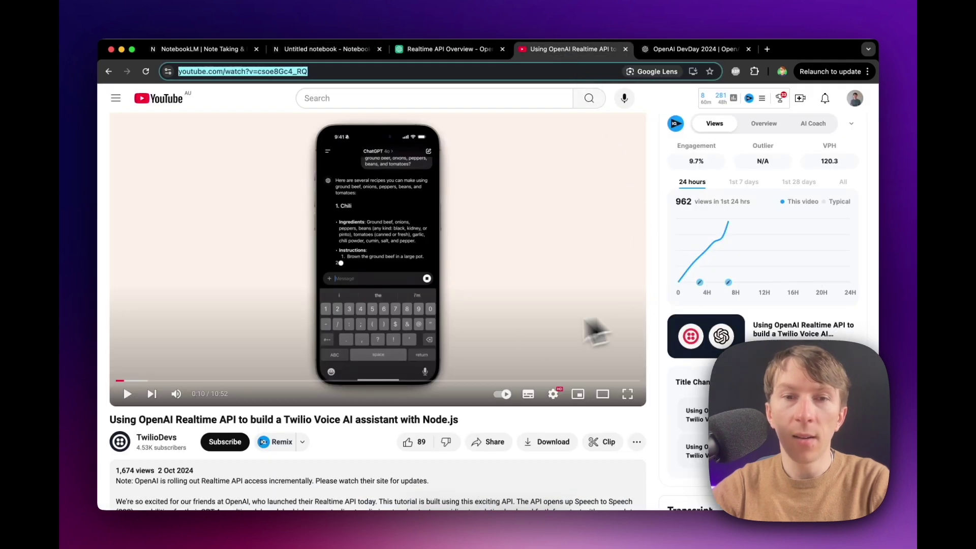
pyautogui.scroll(-10, 504, 389)
pyautogui.scroll(5, 505, 393)
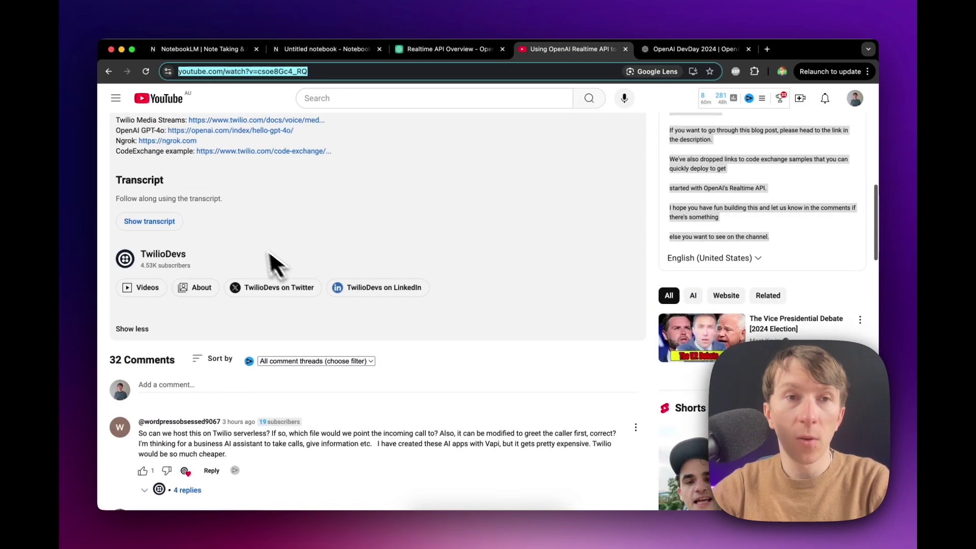
pyautogui.scroll(2, 152, 237)
pyautogui.scroll(3, 167, 234)
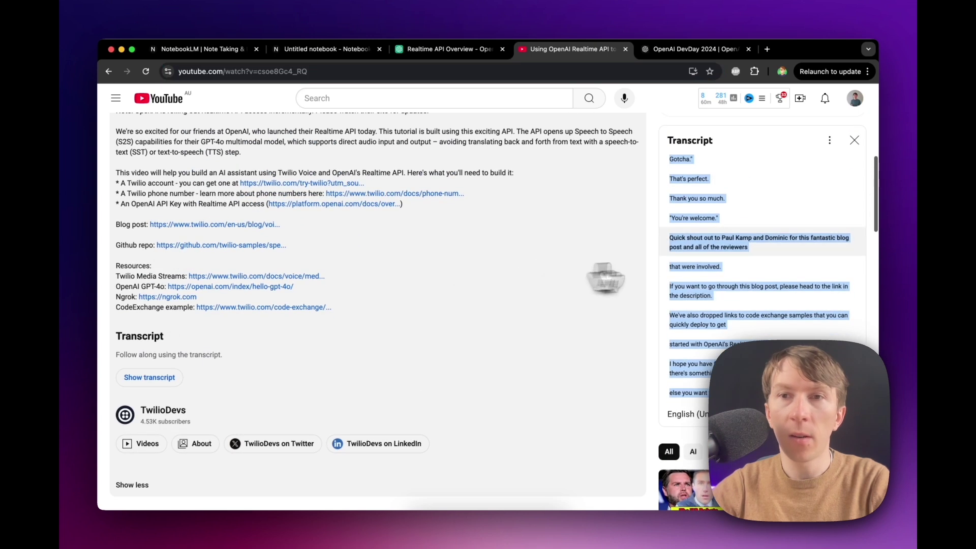
pyautogui.rightClick(702, 190)
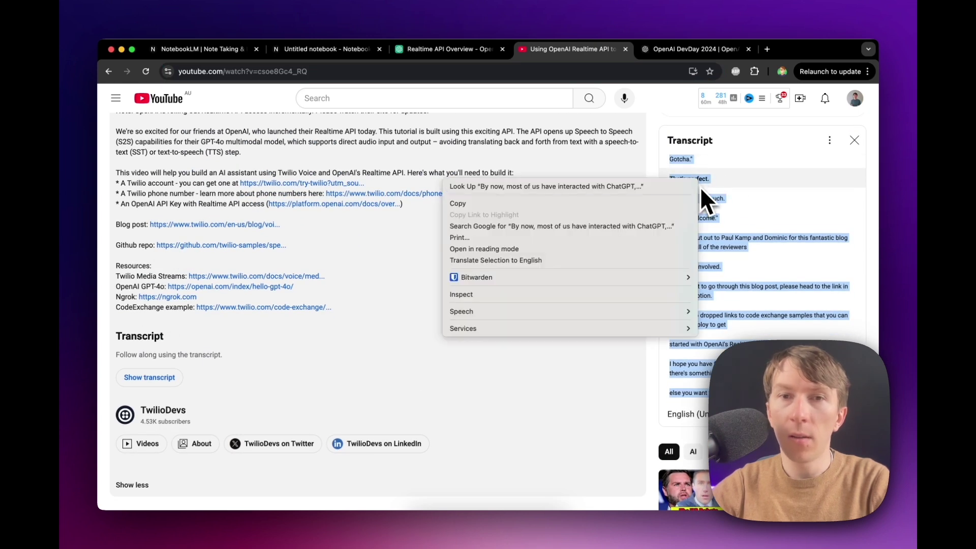
pyautogui.click(650, 204)
# - Paste the transcript into the notebook as a Copied text source
pyautogui.click(313, 51)
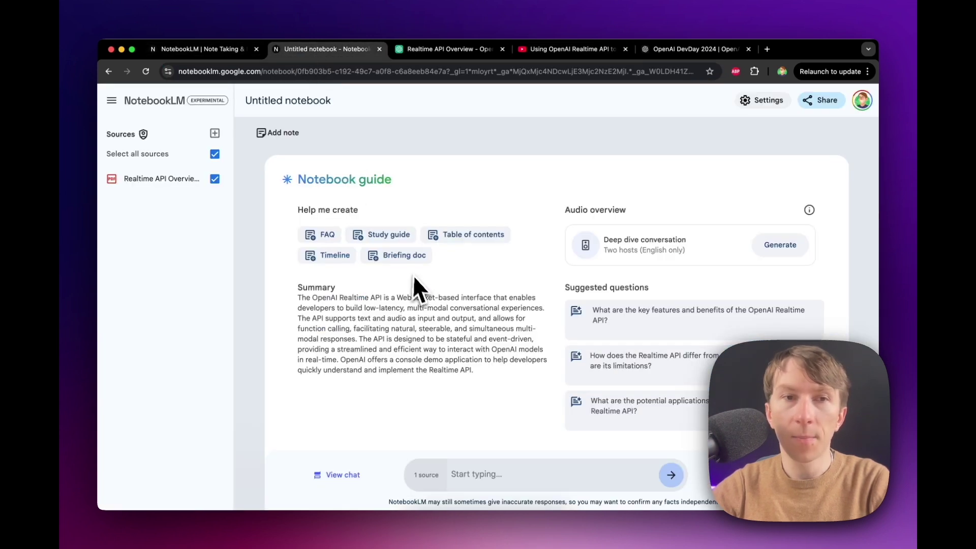
pyautogui.click(215, 134)
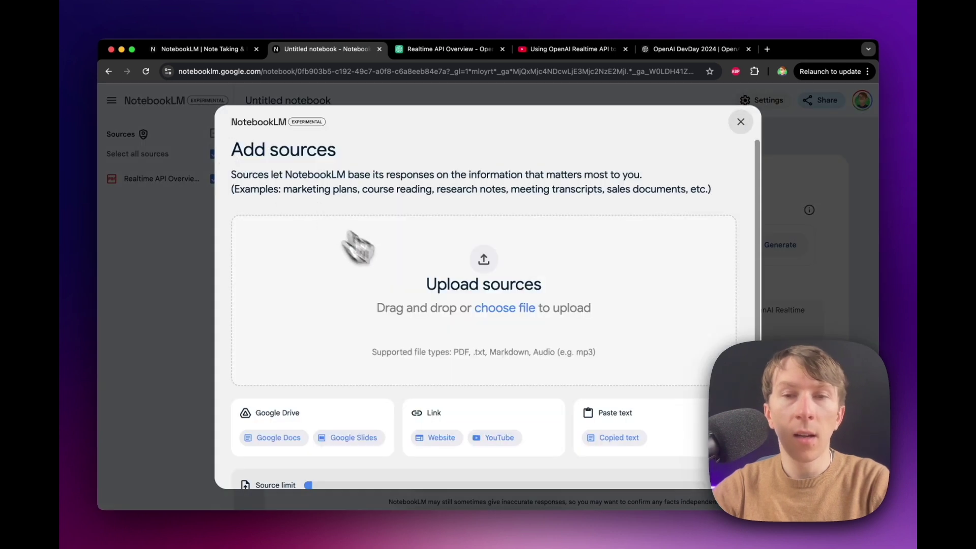
pyautogui.scroll(-1, 348, 239)
pyautogui.click(633, 426)
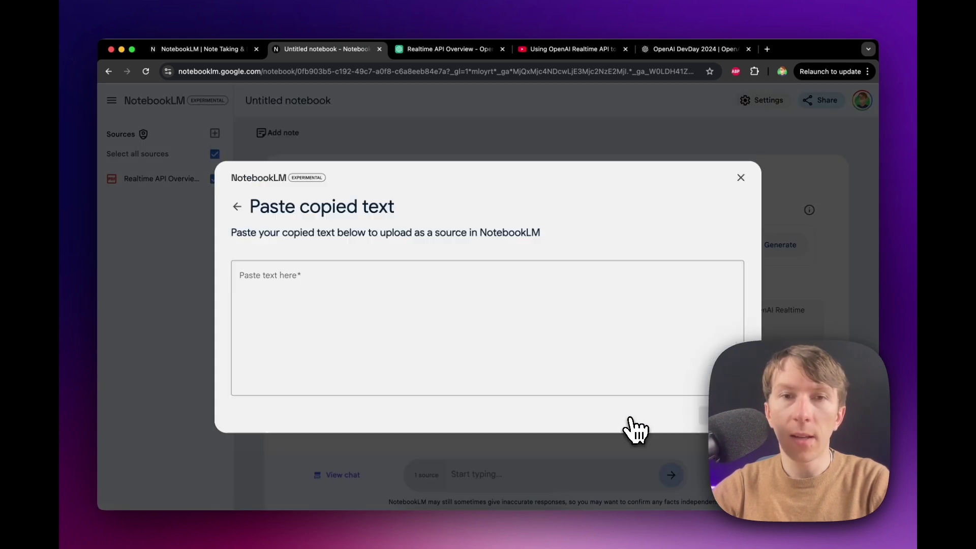
pyautogui.click(464, 278)
pyautogui.press('super+v')
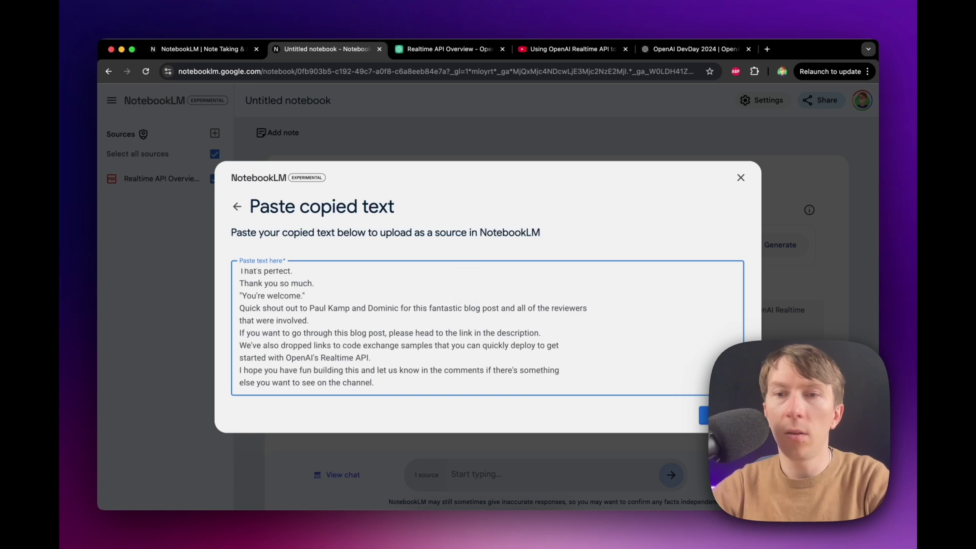
pyautogui.click(705, 415)
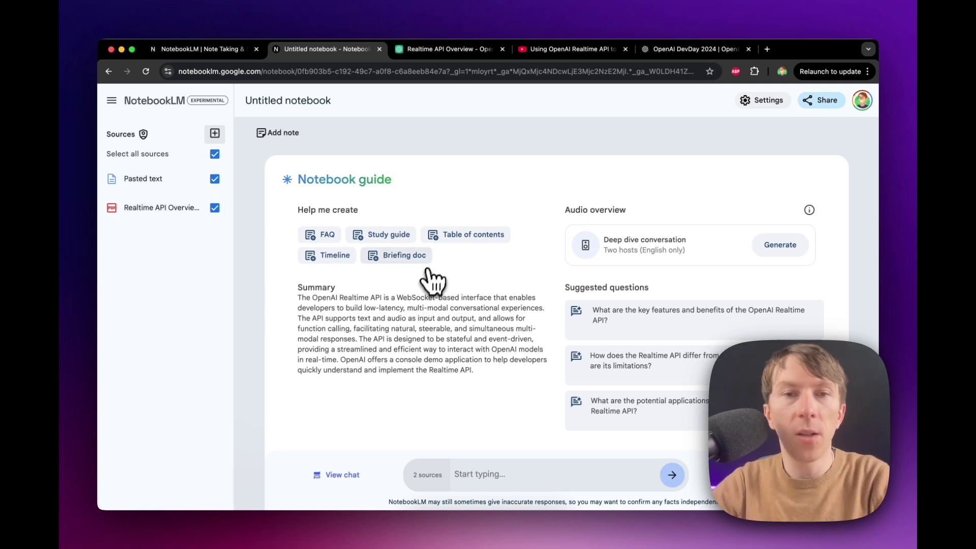
# - Generate a study guide from both sources and open the resulting note
pyautogui.click(389, 235)
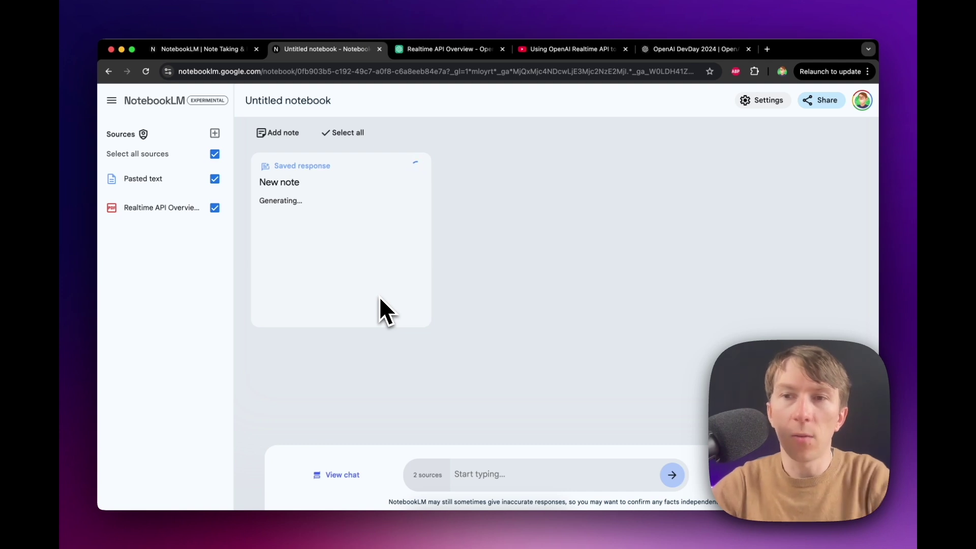
pyautogui.click(381, 300)
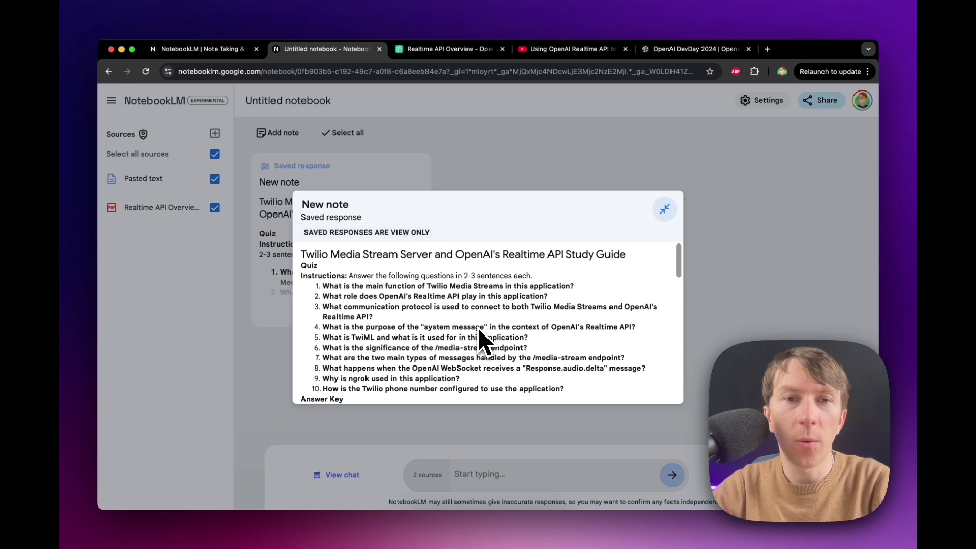
pyautogui.scroll(-1, 477, 328)
pyautogui.scroll(1, 477, 328)
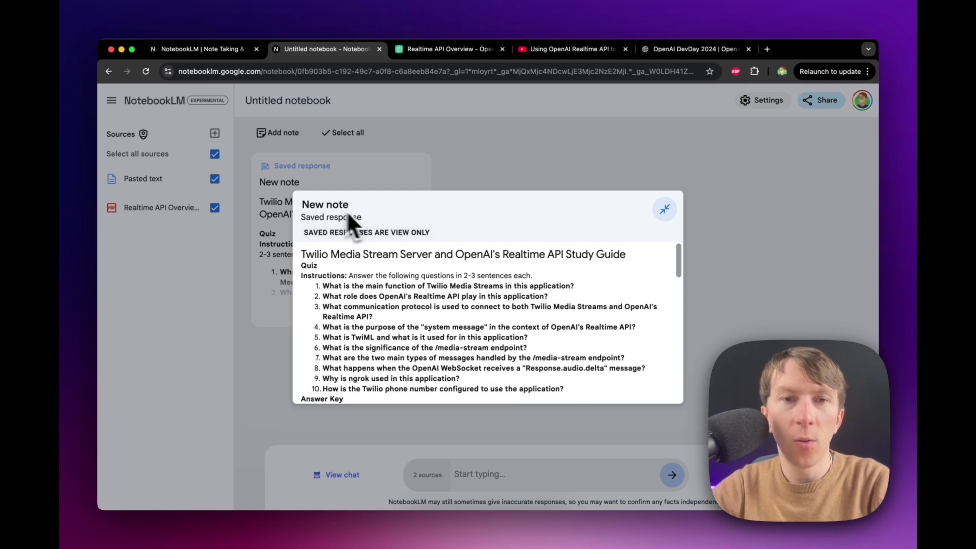
pyautogui.scroll(-1, 337, 295)
pyautogui.scroll(1, 330, 284)
# - Read through the quiz, highlighting its instructions, first question and first Answer Key entry
pyautogui.moveTo(303, 250); pyautogui.dragTo(576, 263)
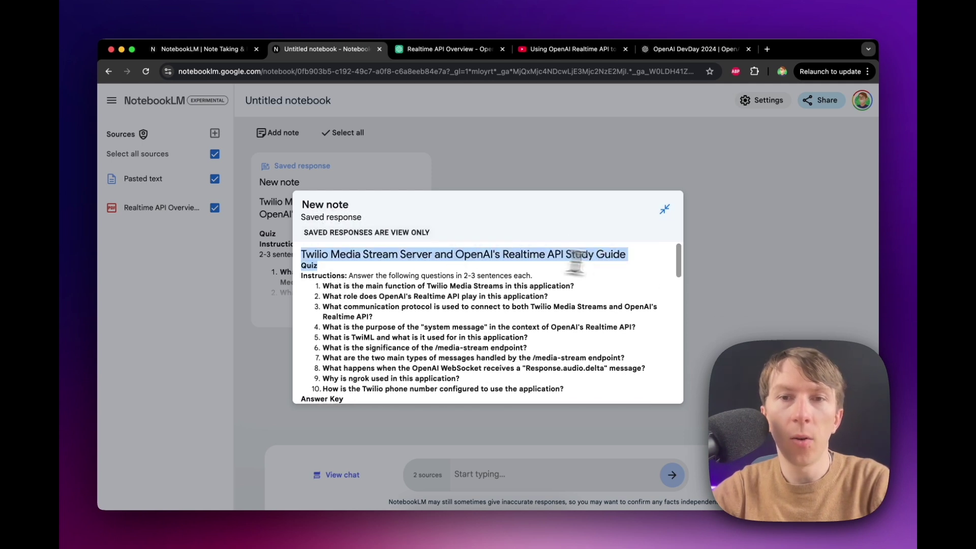
pyautogui.scroll(-1, 379, 285)
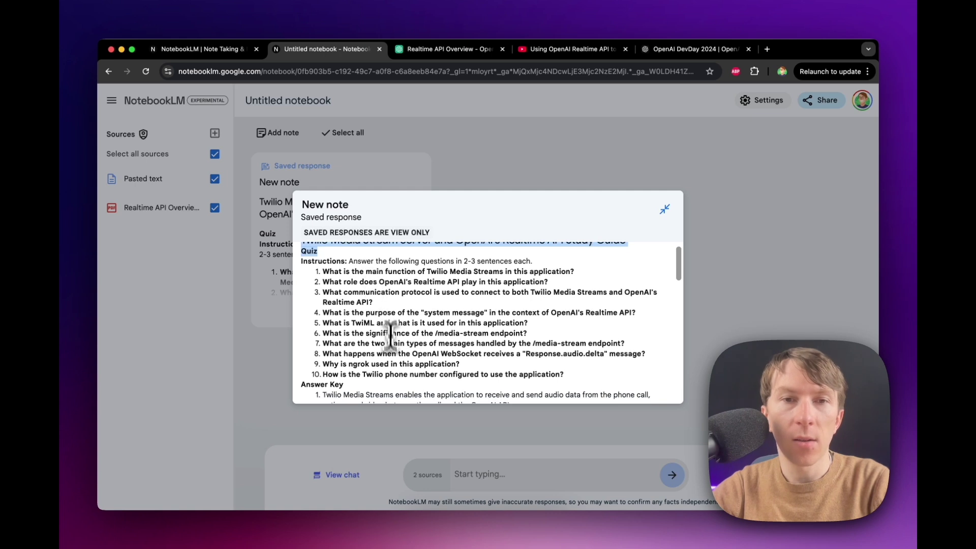
pyautogui.moveTo(347, 261); pyautogui.dragTo(557, 265)
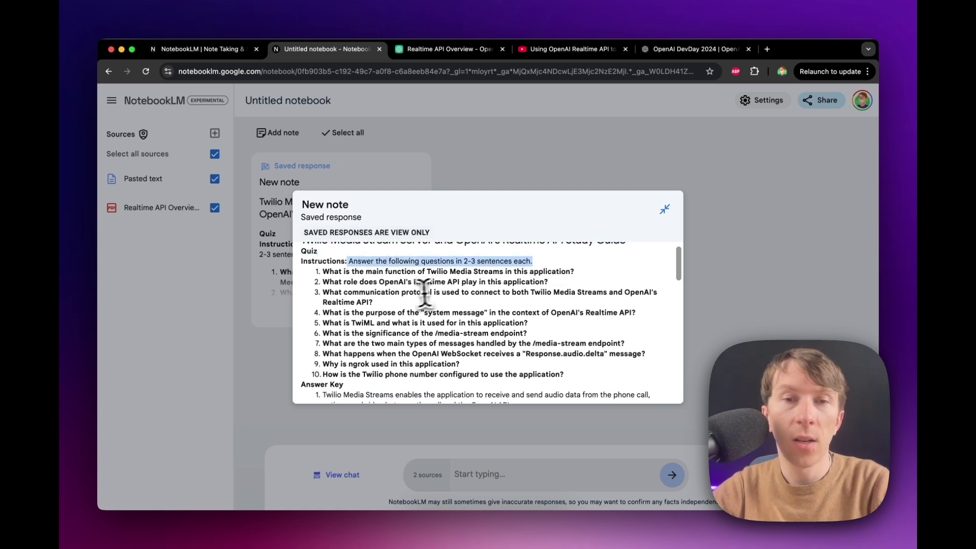
pyautogui.moveTo(321, 271); pyautogui.dragTo(606, 272)
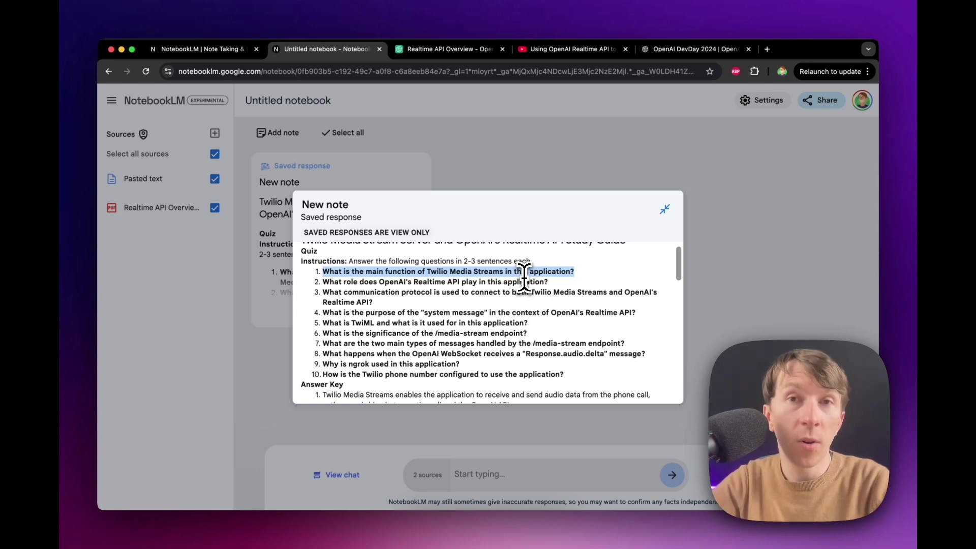
pyautogui.scroll(-3, 468, 300)
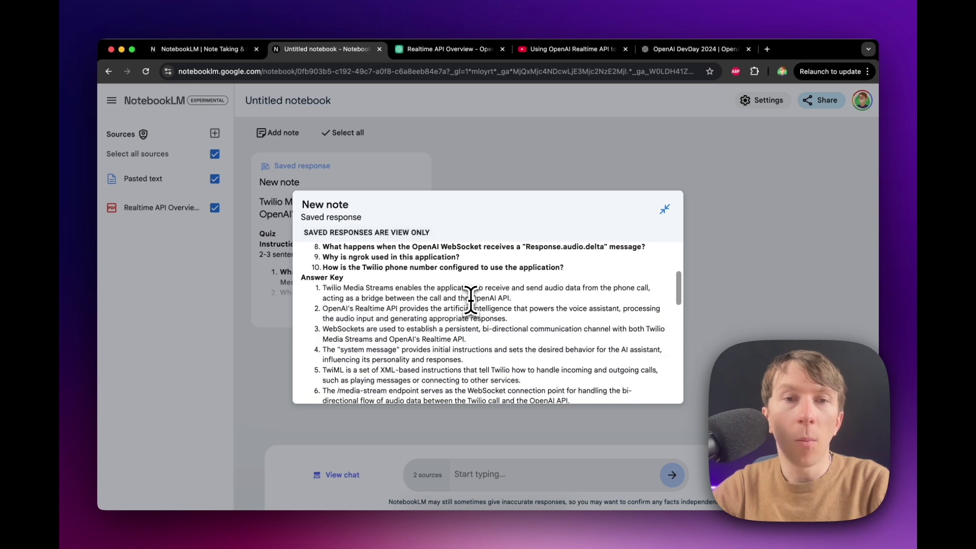
pyautogui.moveTo(322, 288); pyautogui.dragTo(572, 300)
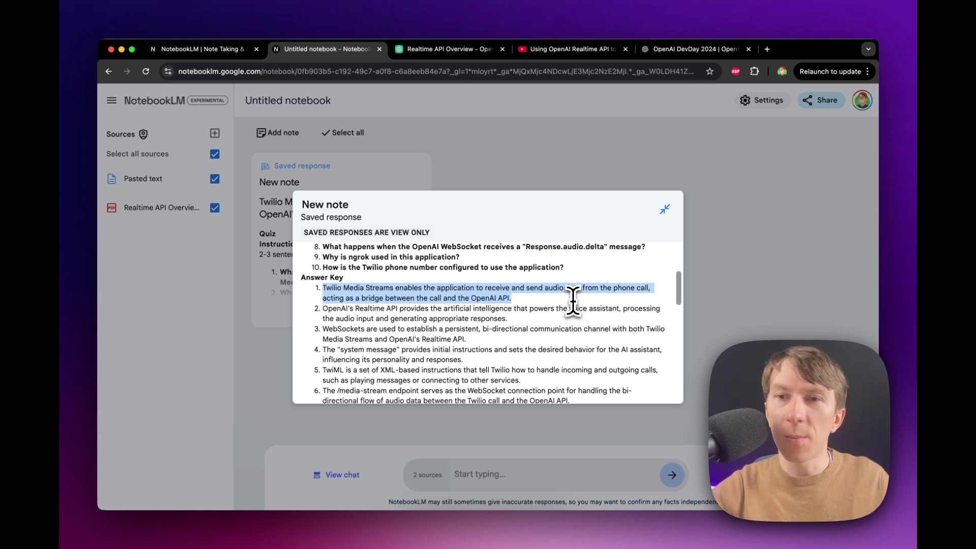
pyautogui.scroll(-2, 569, 305)
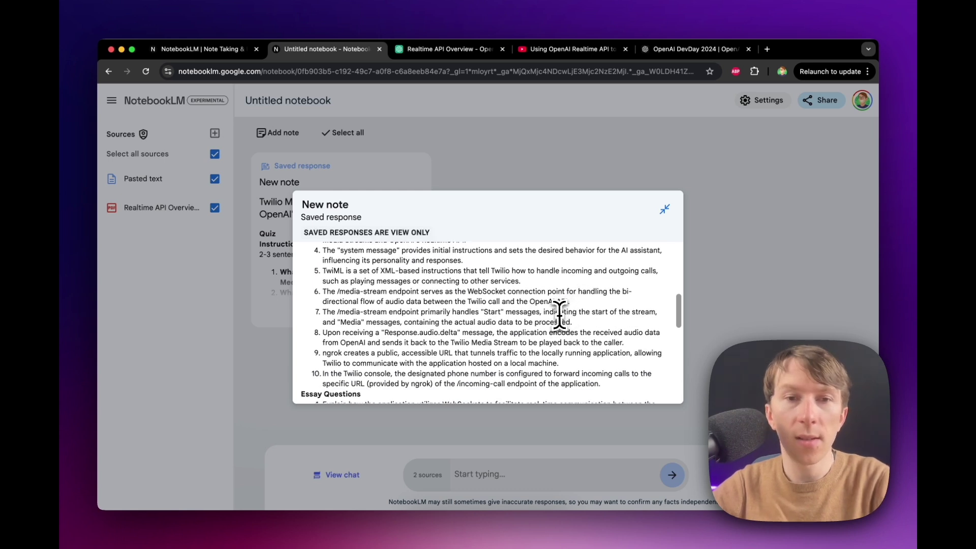
pyautogui.scroll(-5, 559, 313)
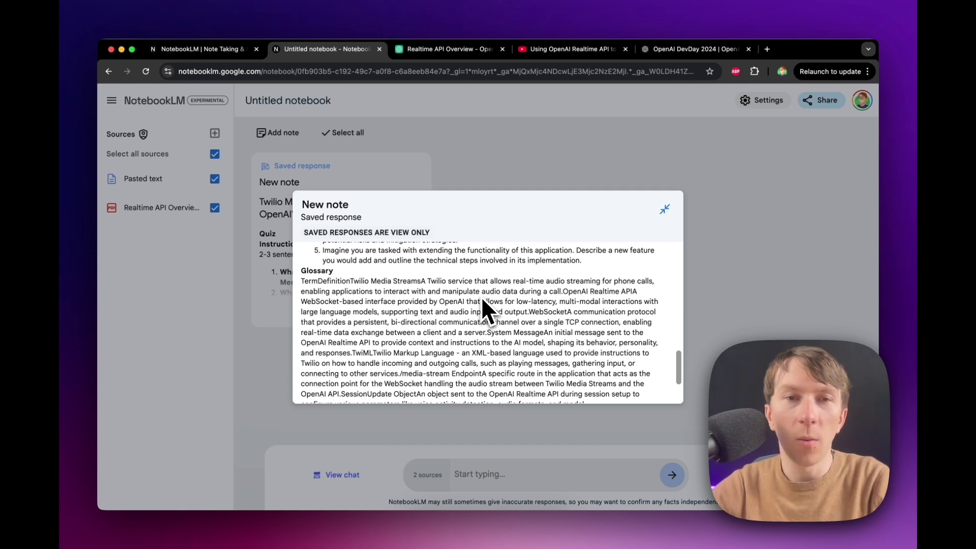
# - Close the study guide note and request an FAQ from the Notebook guide
pyautogui.press('Escape')
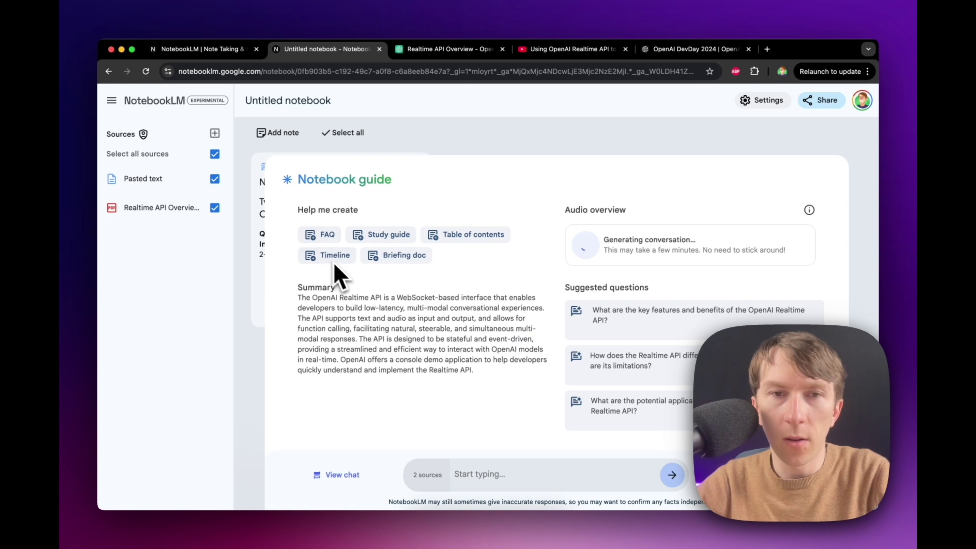
pyautogui.click(327, 237)
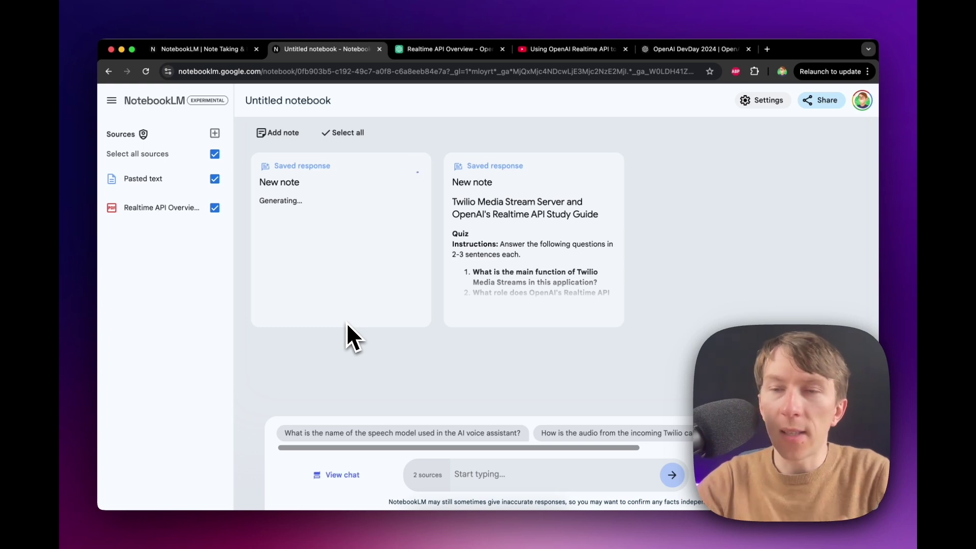
# - Open the 'AI Voice Assistant with Twilio and OpenAI: FAQ' note and scroll through it
pyautogui.click(394, 314)
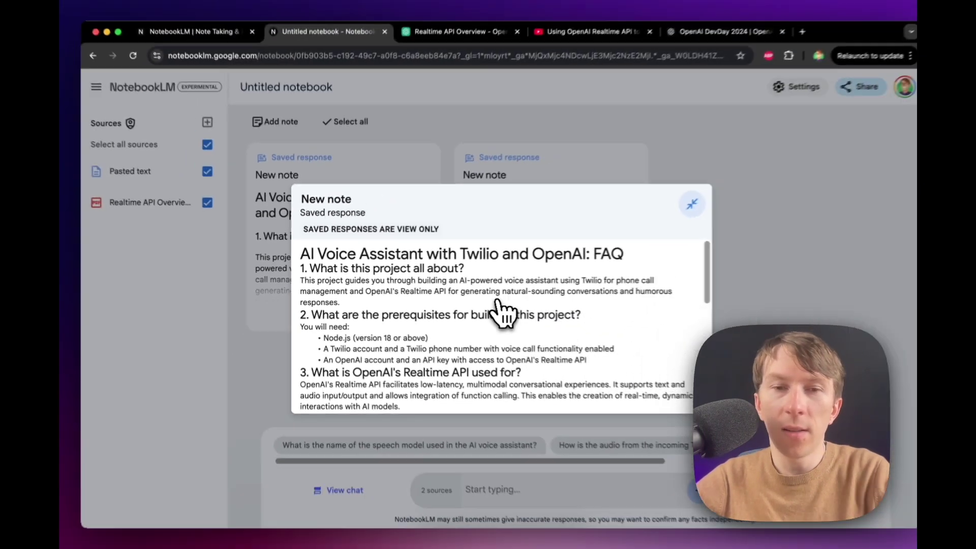
pyautogui.scroll(-2, 495, 313)
pyautogui.scroll(2, 491, 312)
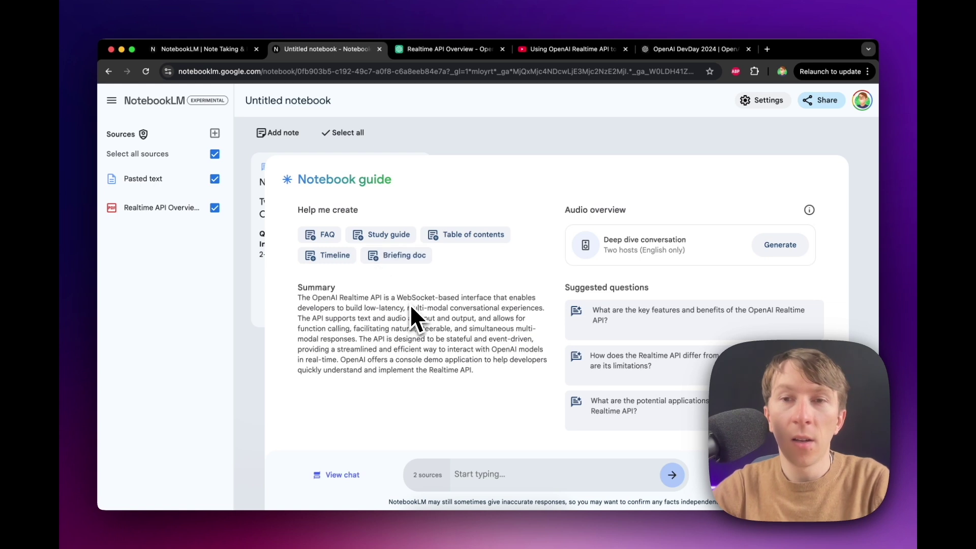
# - Ask the chat 'What is Realtime API about' and preview the answer's source citations
pyautogui.click(519, 483)
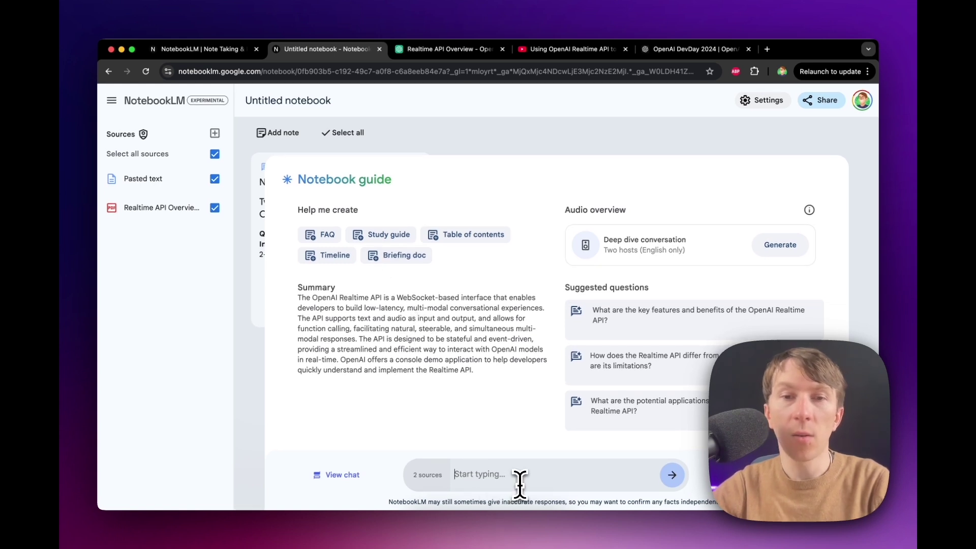
pyautogui.write('What ')
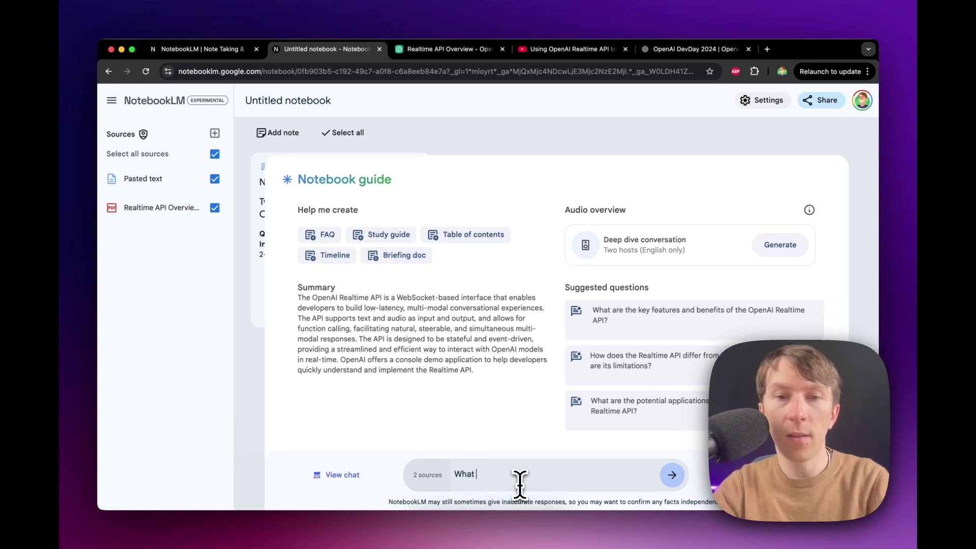
pyautogui.write('is Realtim')
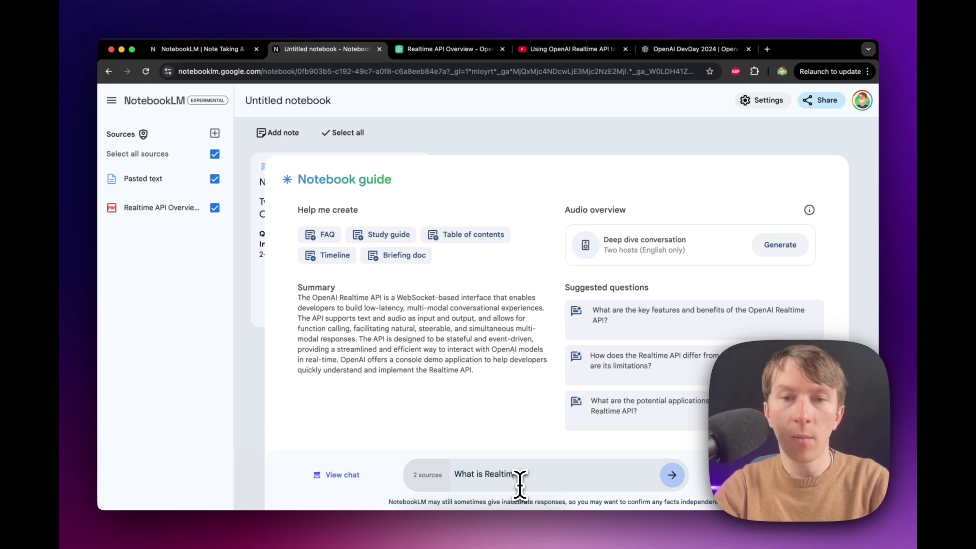
pyautogui.write('e API about')
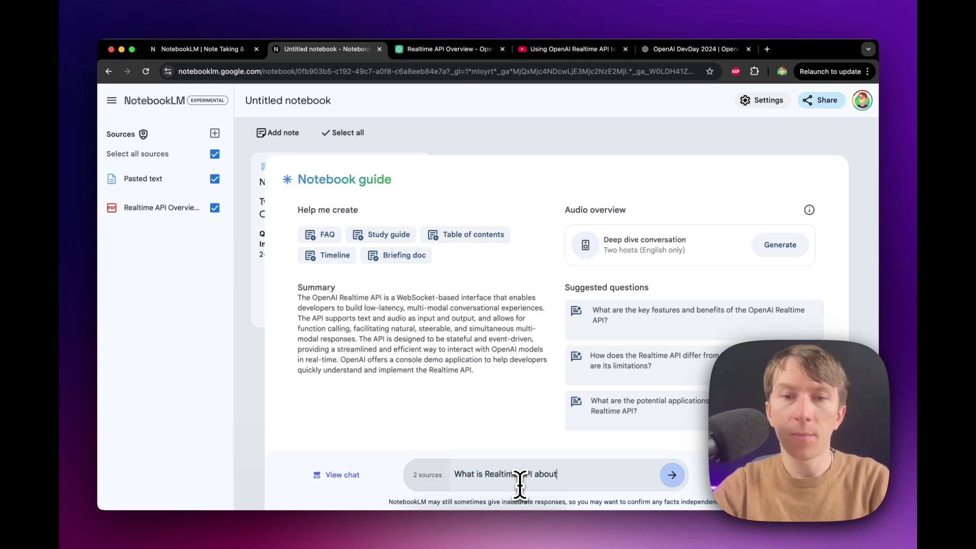
pyautogui.press('Return')
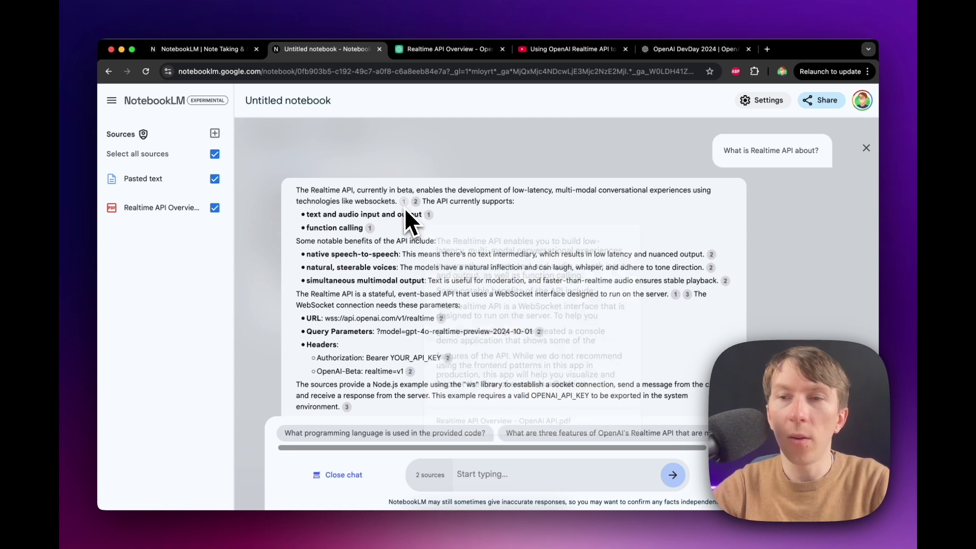
pyautogui.moveTo(402, 208)
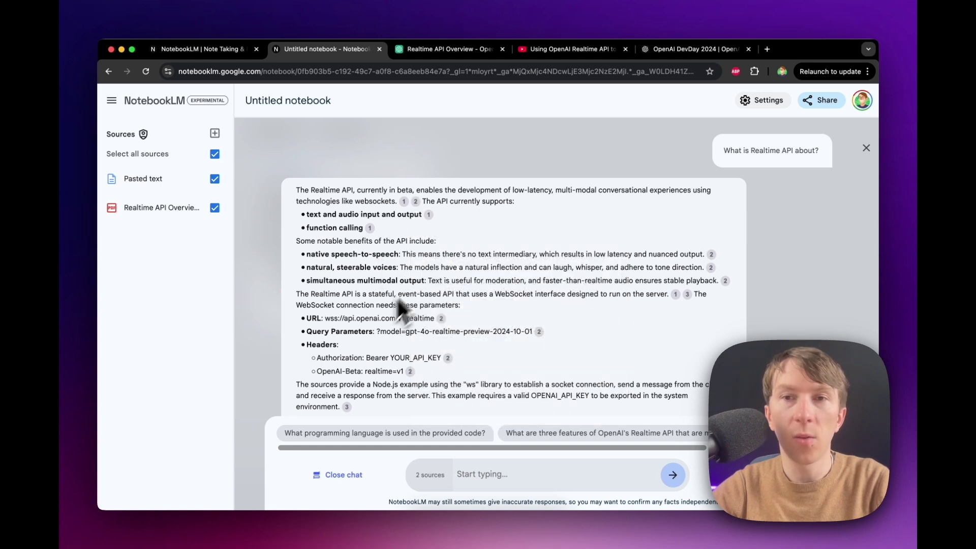
pyautogui.scroll(-2, 472, 288)
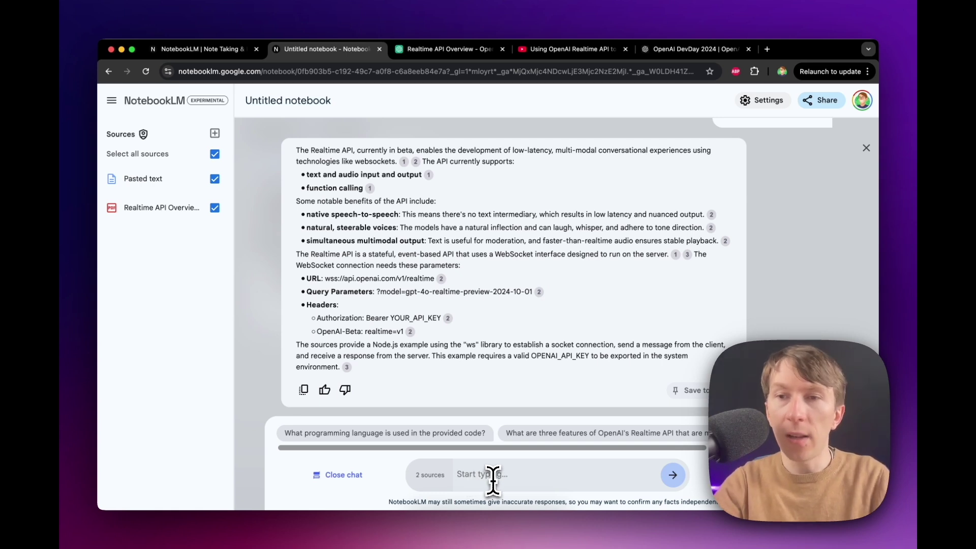
# - Ask the chat for a YouTube video idea with a title and structure based on the document
pyautogui.write('Ba')
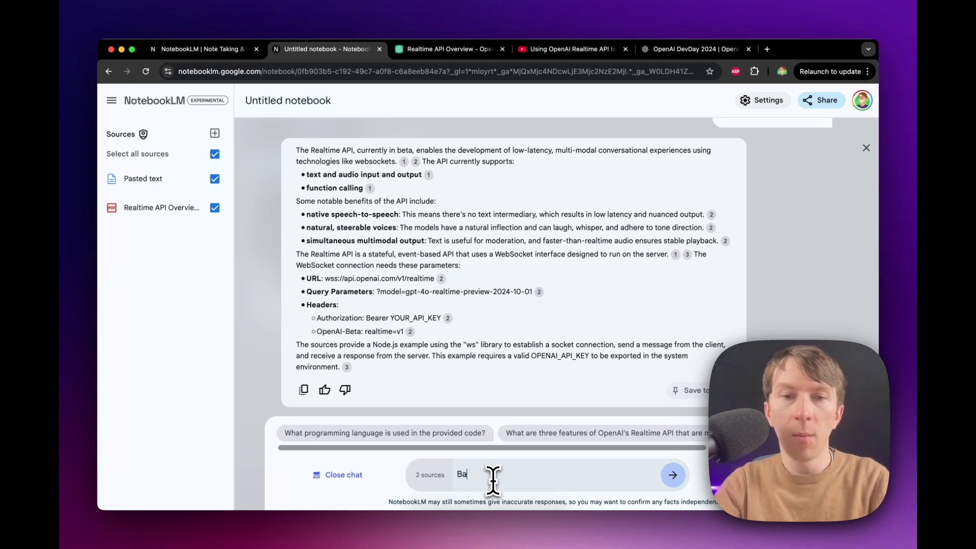
pyautogui.write('sed on this document.')
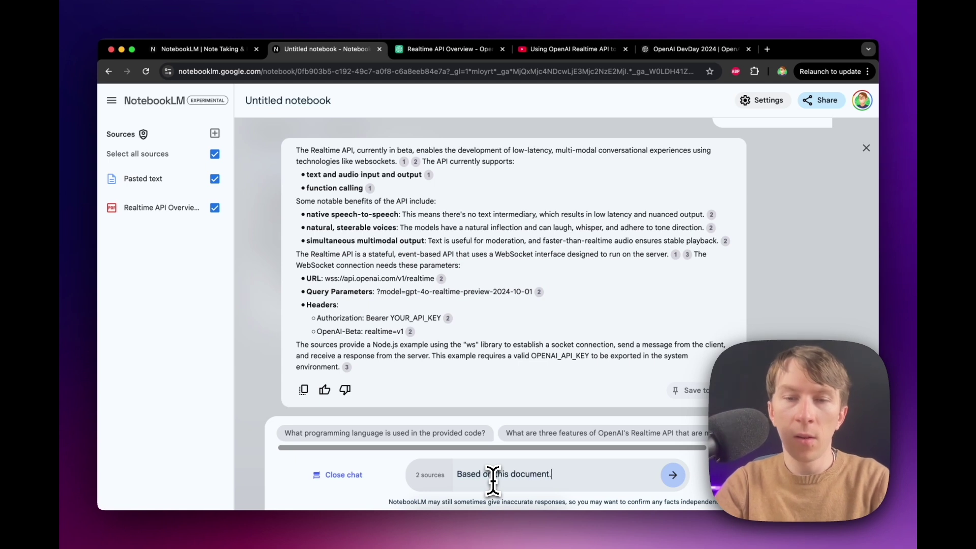
pyautogui.write(' Generate ')
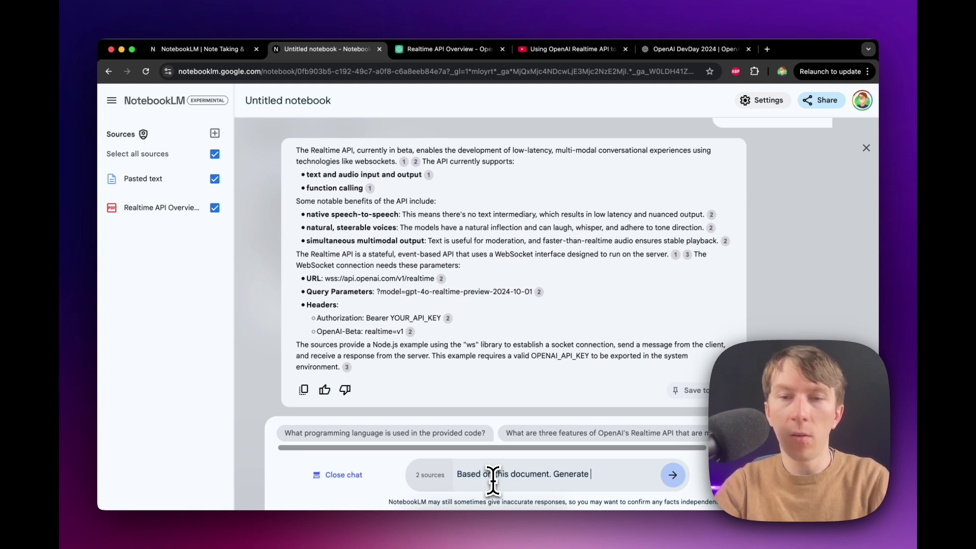
pyautogui.write('a Youtube video idea. ')
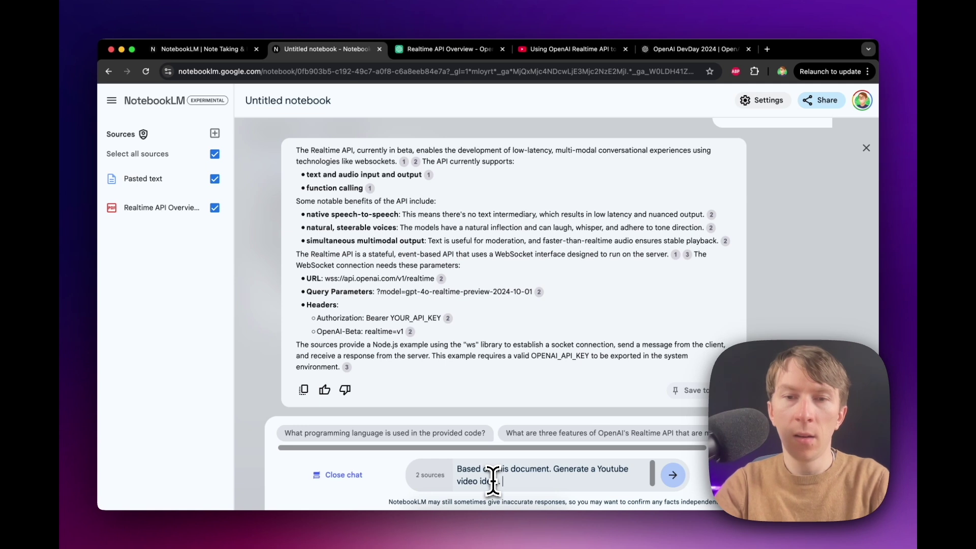
pyautogui.write('You will gen')
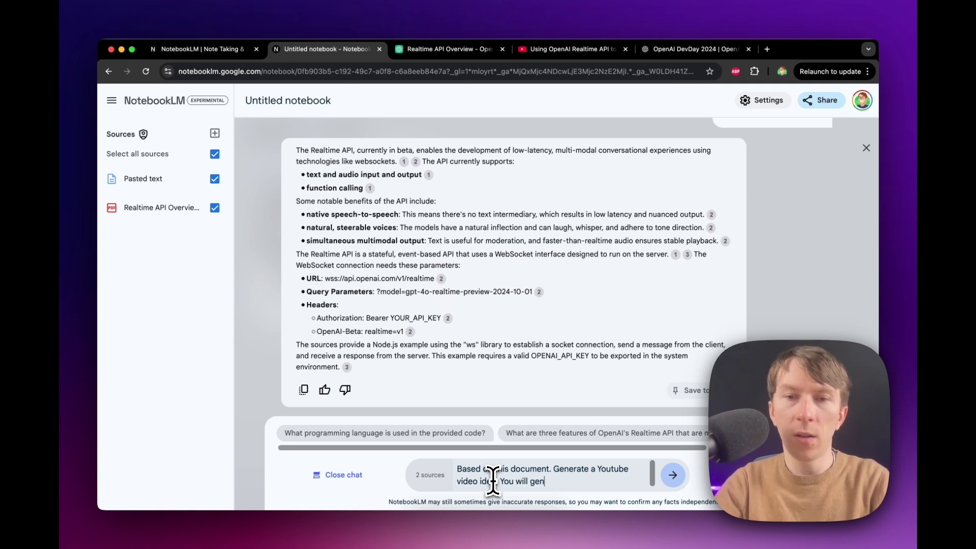
pyautogui.write('erate a title and a ')
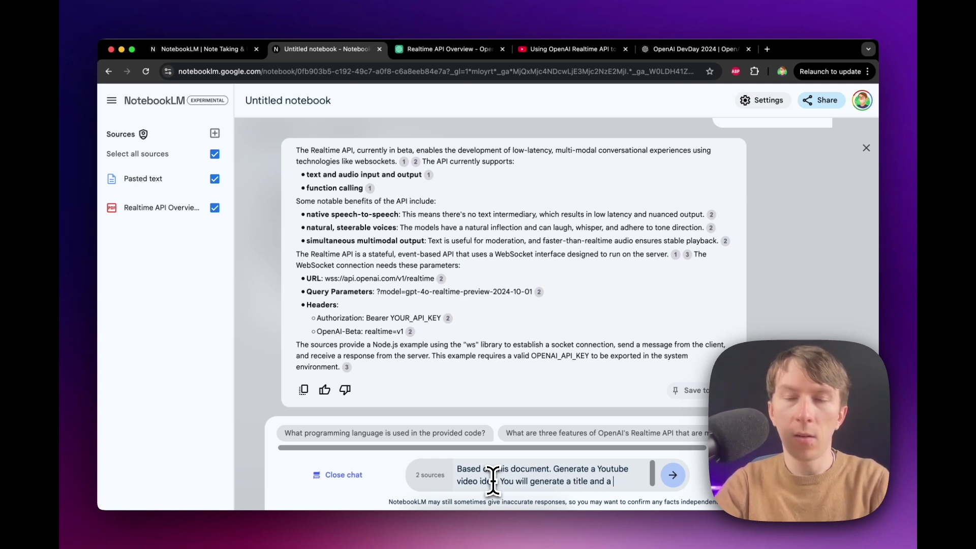
pyautogui.write('small')
pyautogui.press('Return')
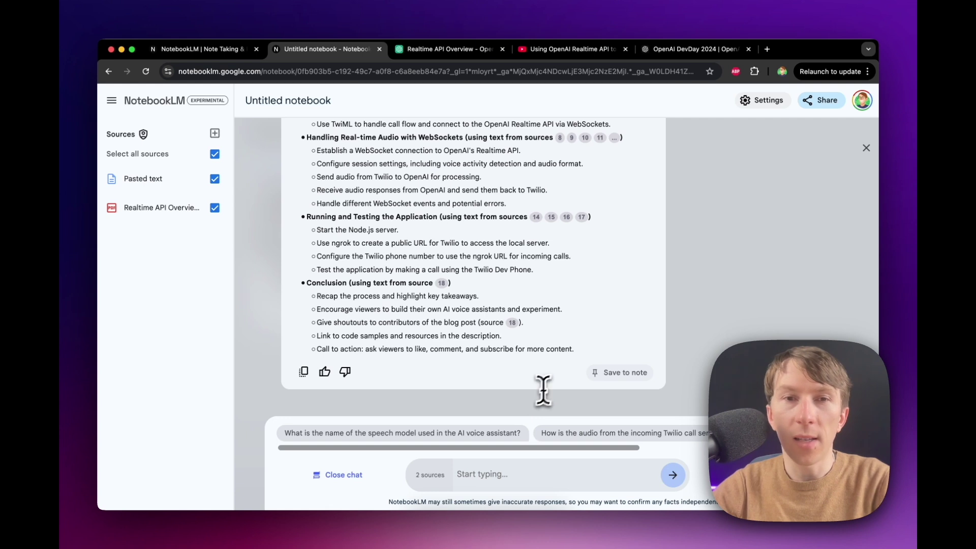
pyautogui.scroll(5, 571, 350)
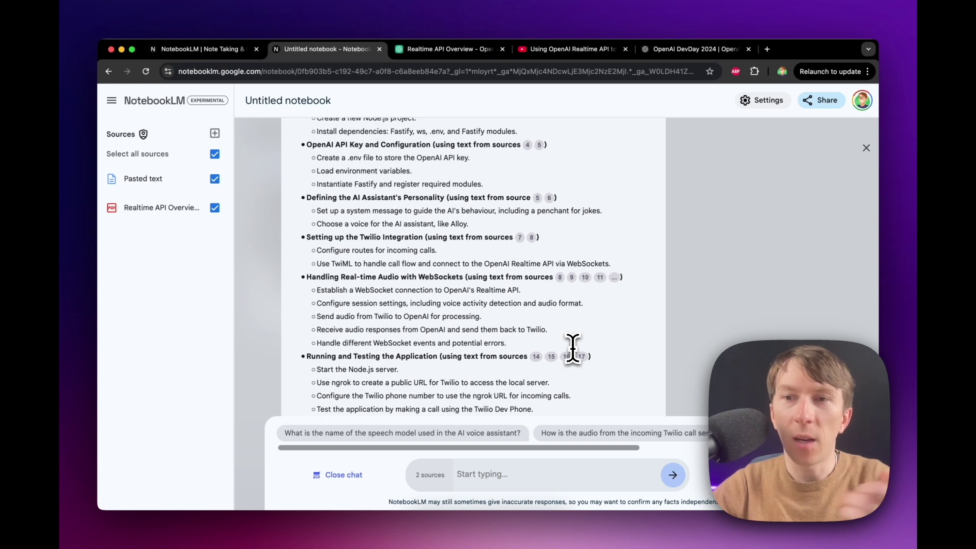
pyautogui.scroll(6, 572, 350)
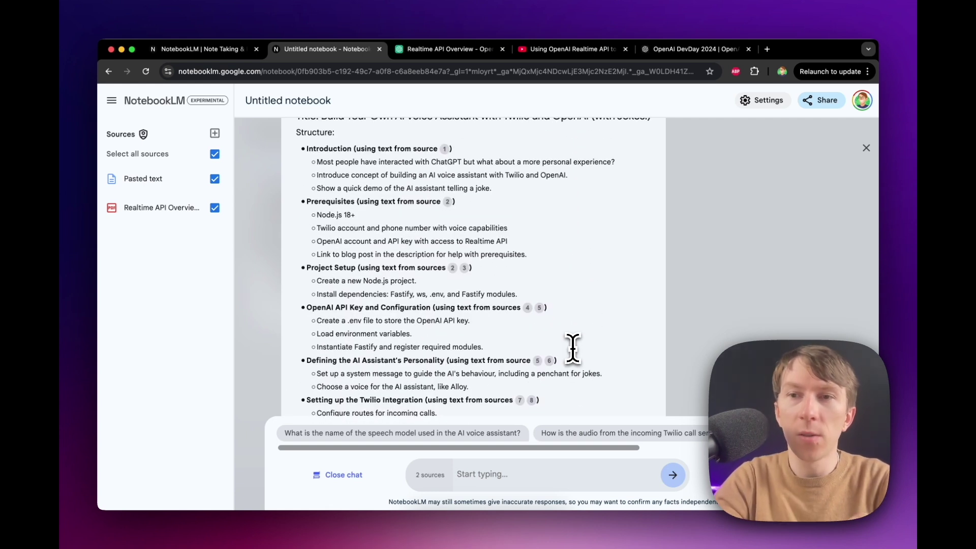
pyautogui.scroll(2, 574, 349)
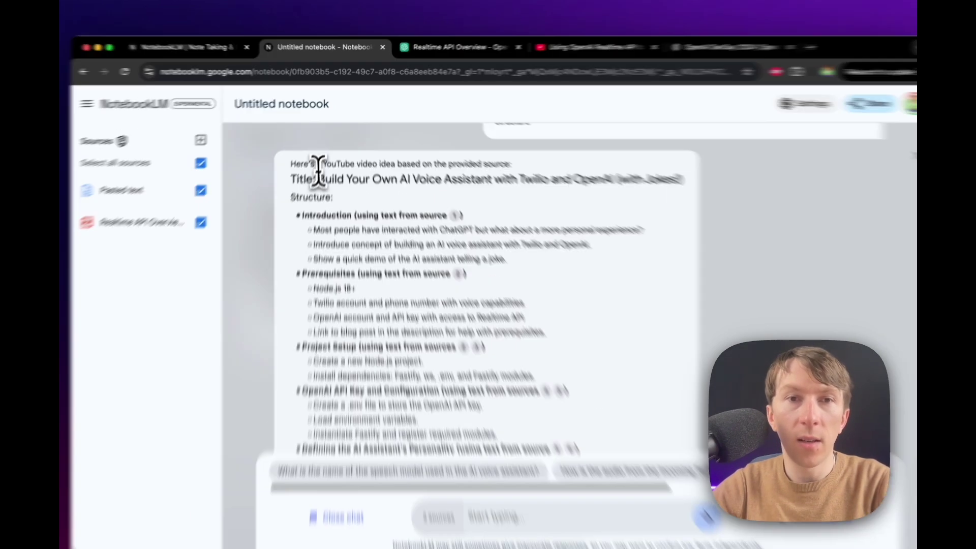
pyautogui.moveTo(319, 175); pyautogui.dragTo(683, 179)
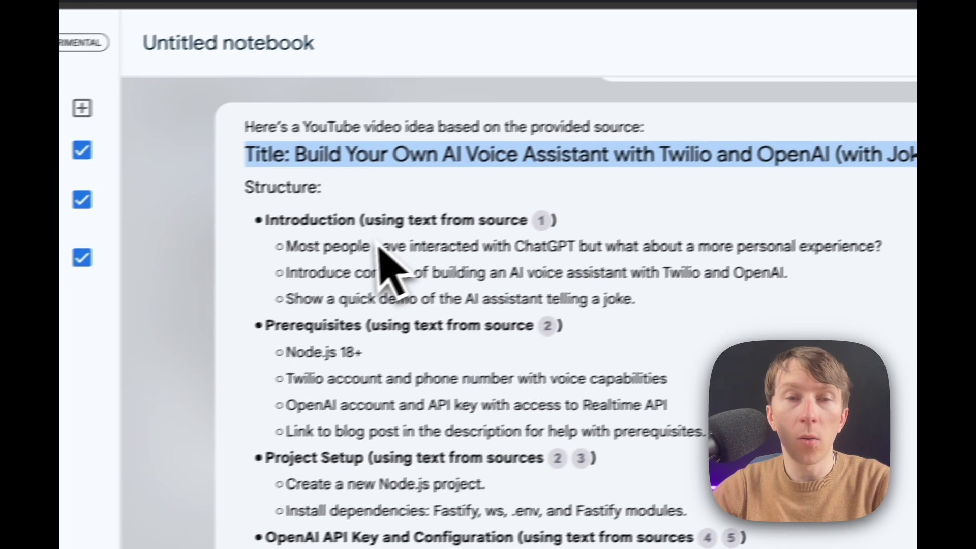
pyautogui.moveTo(258, 218); pyautogui.dragTo(604, 353)
pyautogui.click(632, 355)
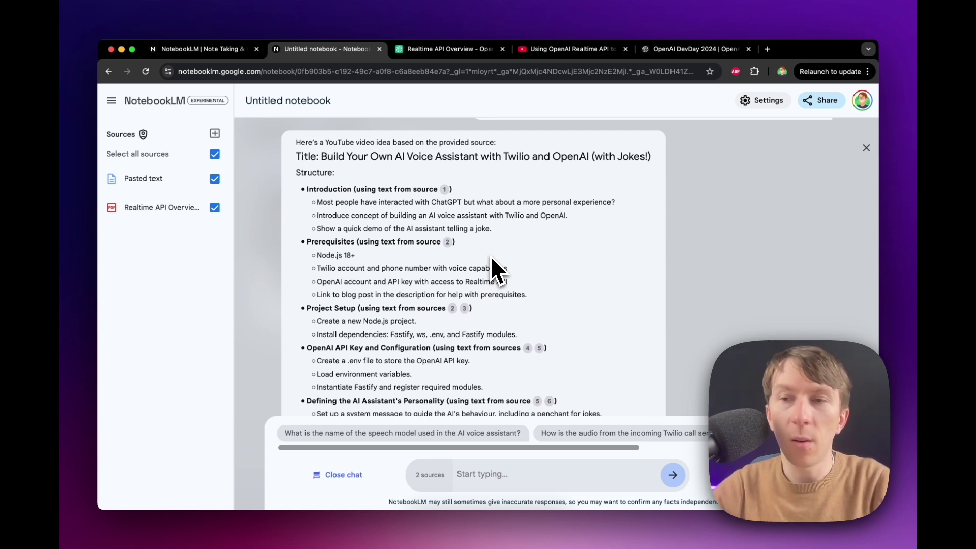
pyautogui.scroll(-3, 491, 258)
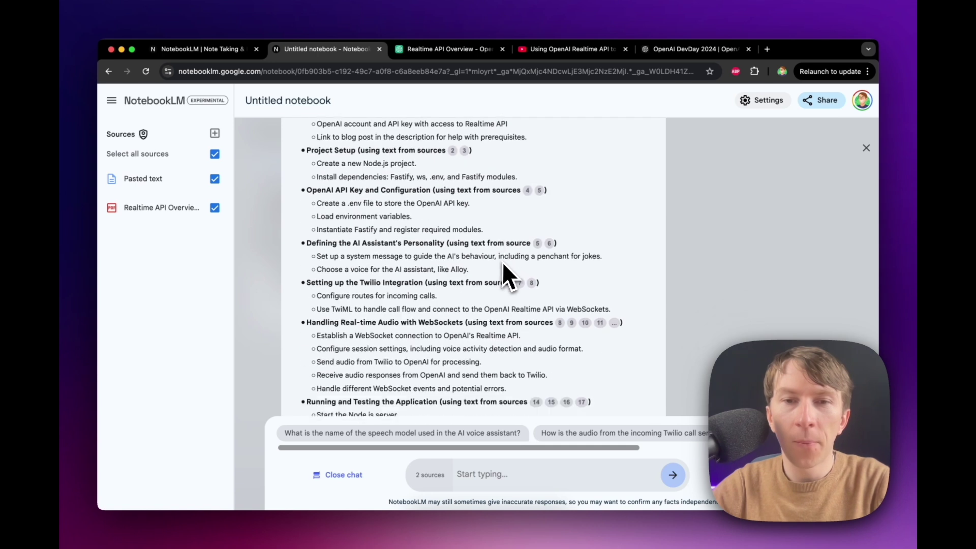
pyautogui.scroll(-2, 502, 261)
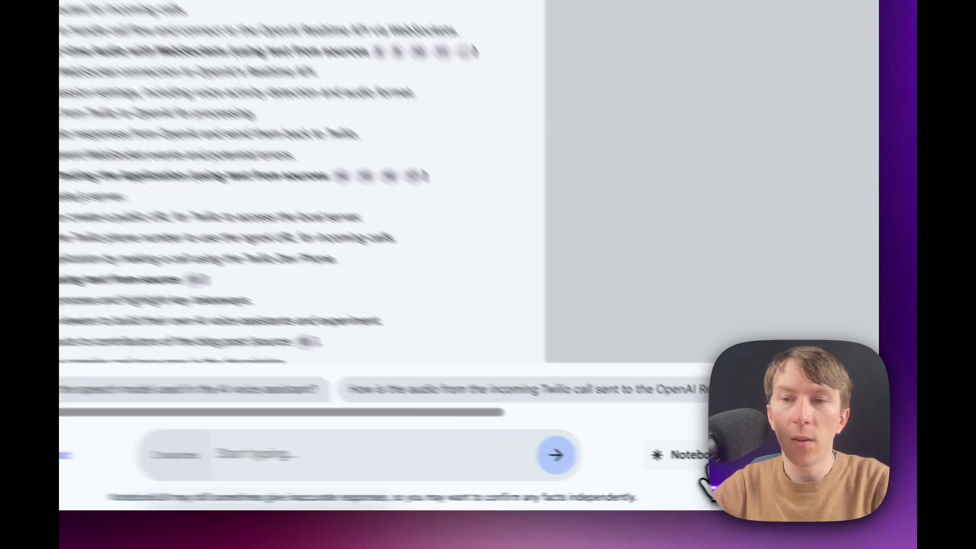
# - Generate the deep dive audio overview from the notebook guide, yielding a 06:53 recording
pyautogui.click(767, 477)
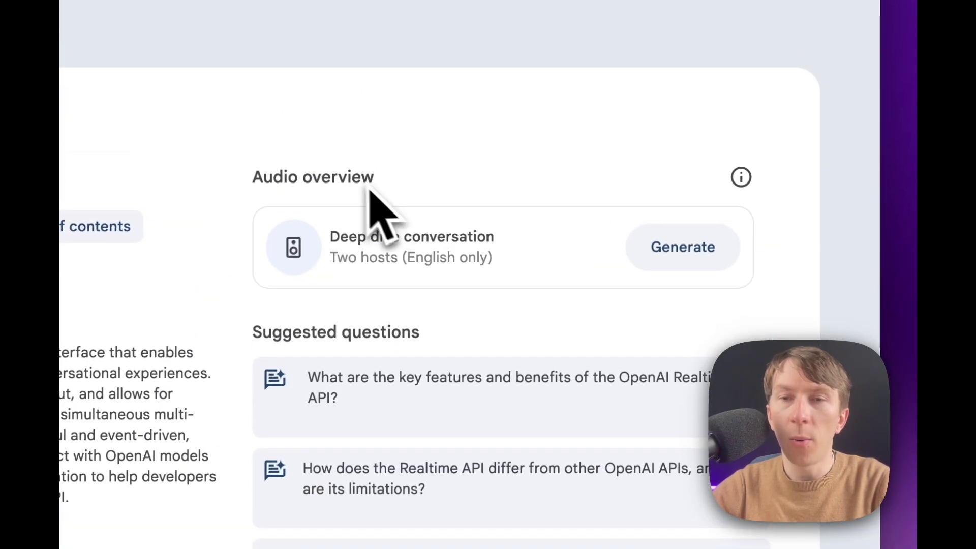
pyautogui.click(694, 269)
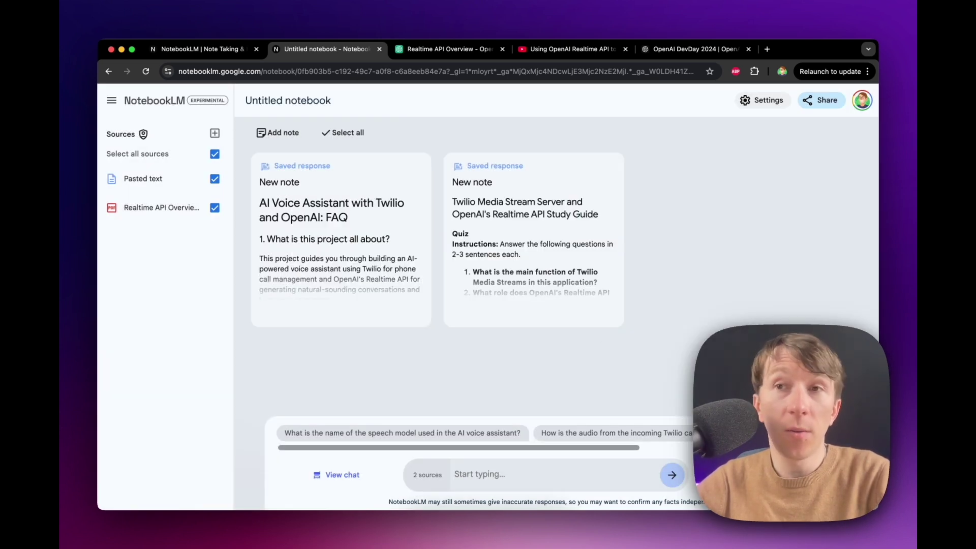
pyautogui.click(727, 475)
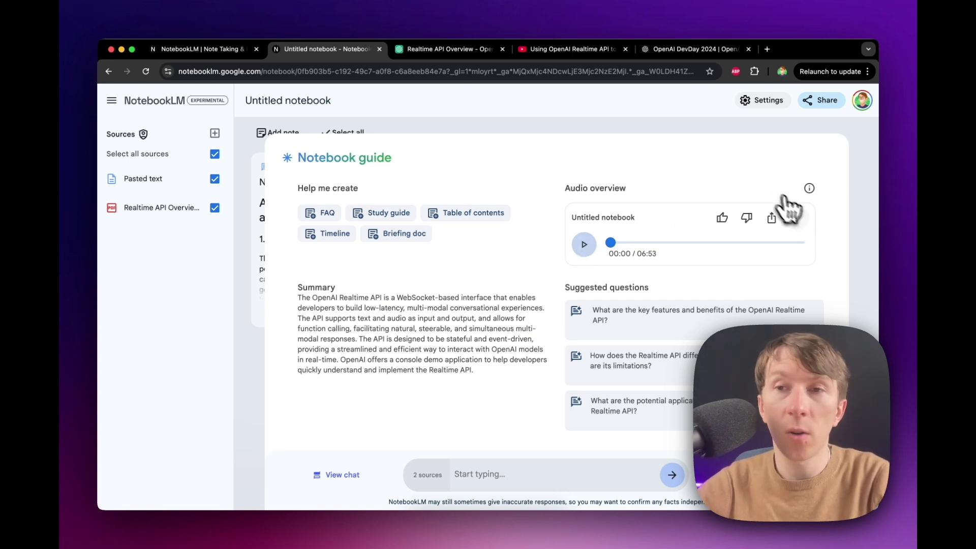
# - Download the deep dive audio overview file and start playing it
pyautogui.click(796, 217)
pyautogui.click(707, 277)
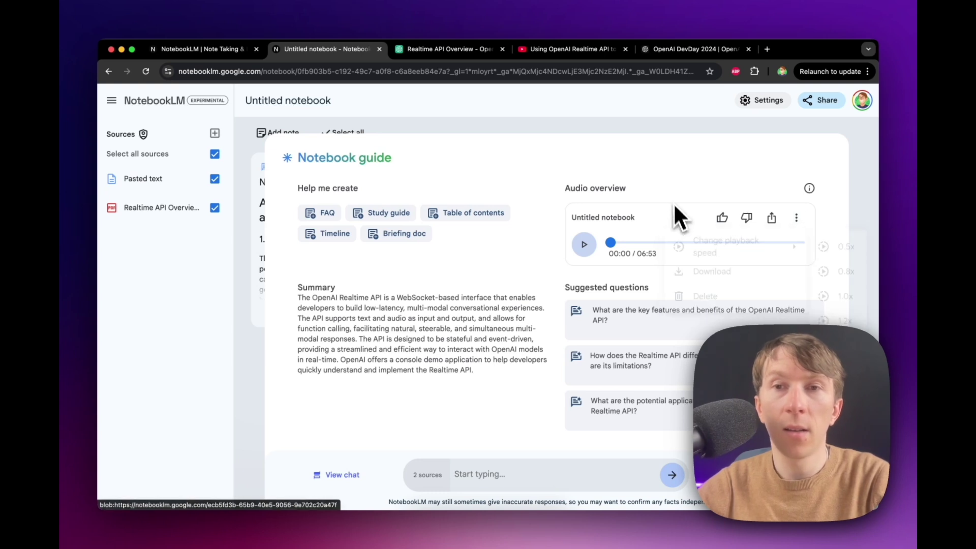
pyautogui.click(584, 244)
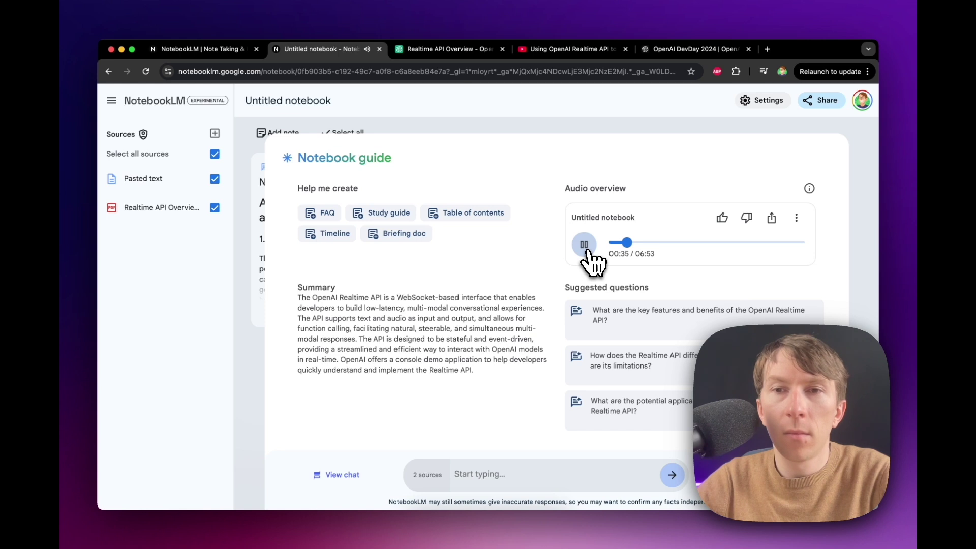
# - Pause the deep dive audio overview at 00:37
pyautogui.click(585, 249)
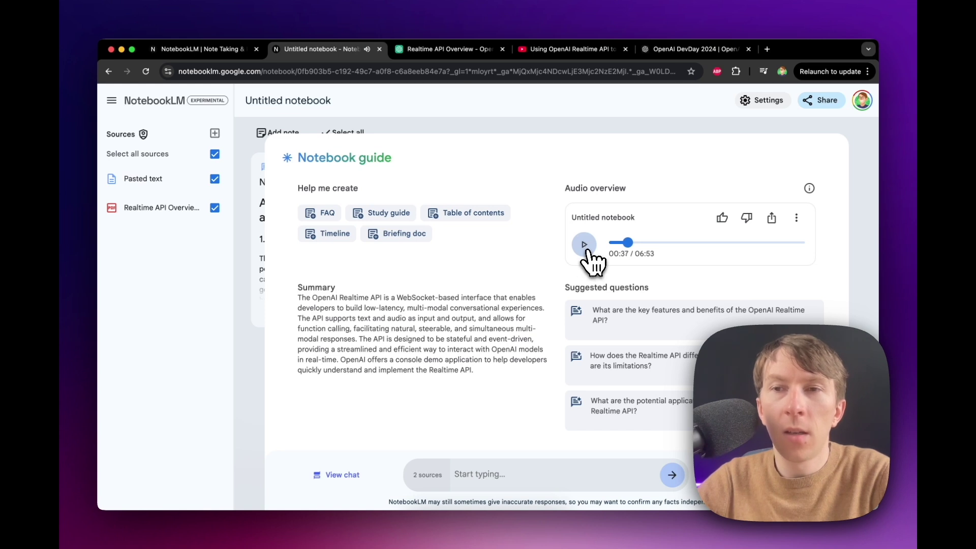